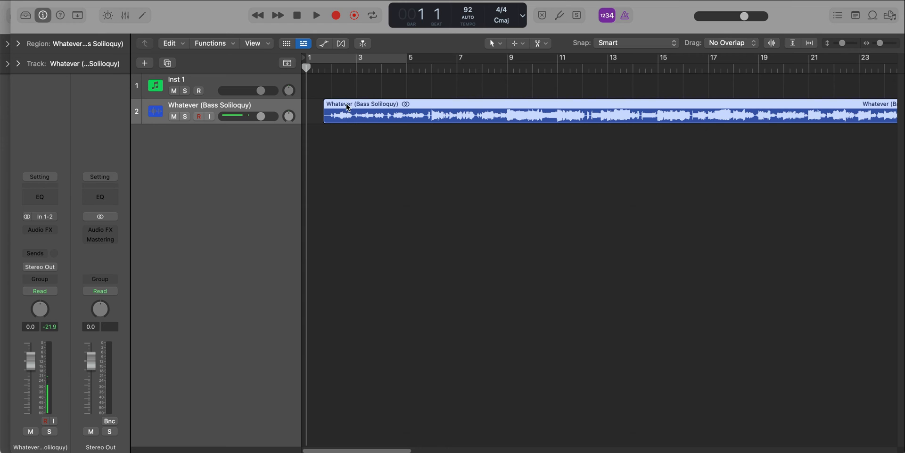
# Play the Whatever (Bass Soliloquy) sample and listen through its opening bars to find a usable section
pyautogui.press('space')
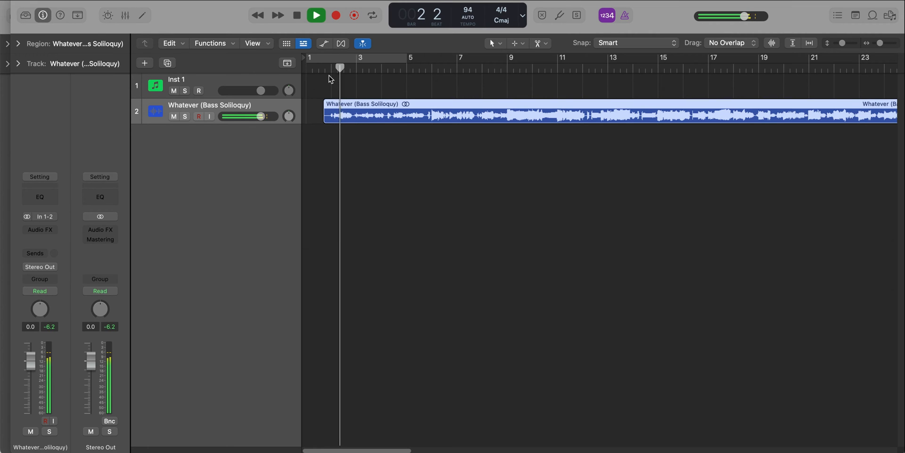
pyautogui.scroll(5, 335, 97)
pyautogui.hscroll(-3, 335, 97)
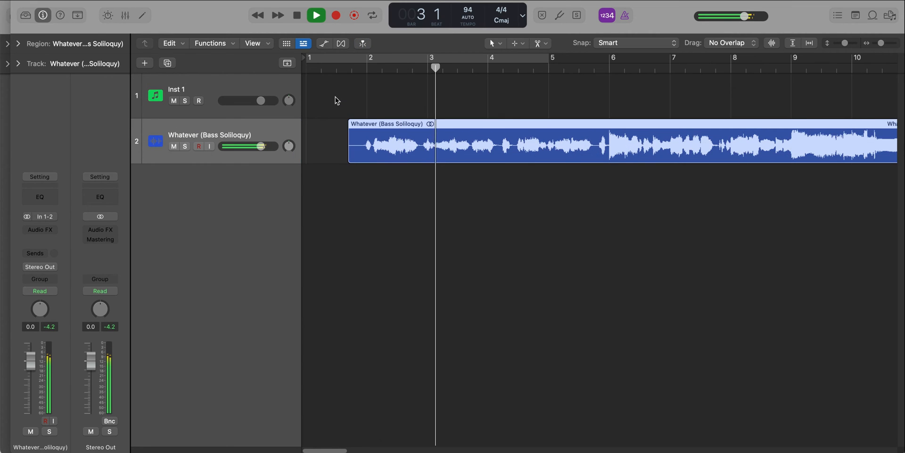
pyautogui.scroll(-2, 335, 97)
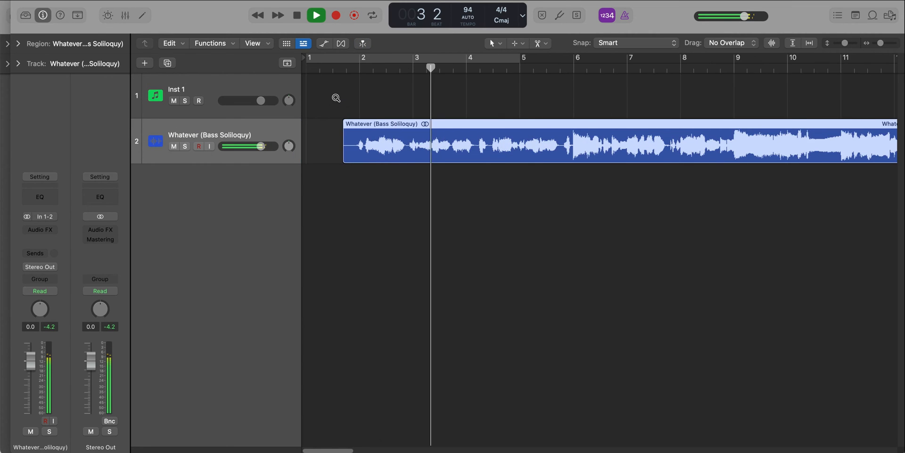
pyautogui.click(497, 70)
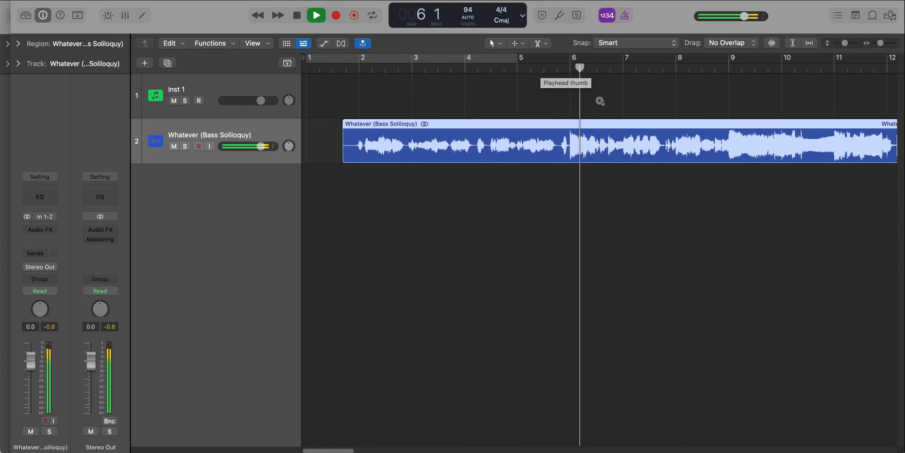
pyautogui.scroll(-4, 598, 101)
pyautogui.scroll(2, 532, 89)
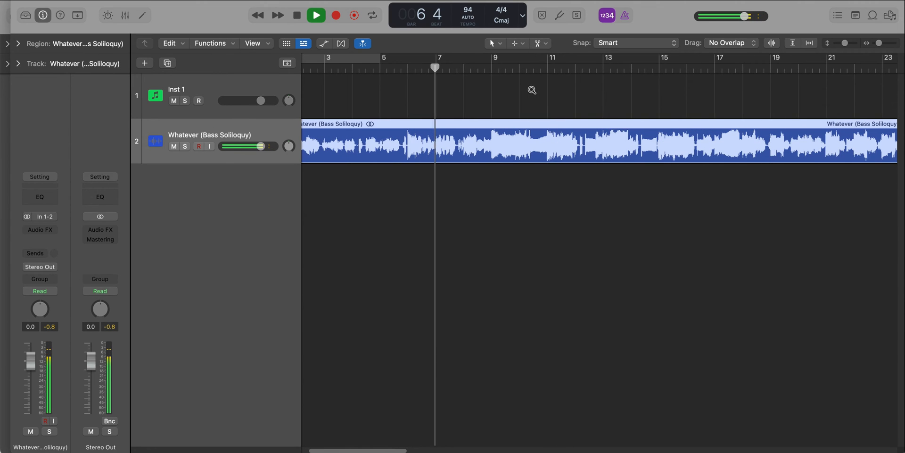
# Set the cycle range from bar 6 to bar 10 over the sample
pyautogui.moveTo(385, 63); pyautogui.dragTo(479, 78)
pyautogui.scroll(1, 480, 80)
pyautogui.scroll(1, 480, 81)
pyautogui.hscroll(-4, 480, 82)
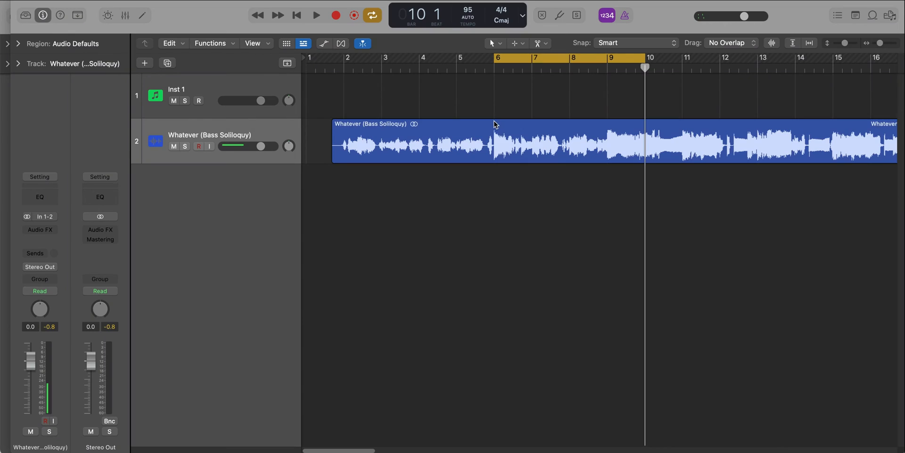
# Split the sample region at bar 6 and at bar 10 to isolate the four-bar section
pyautogui.click(573, 141)
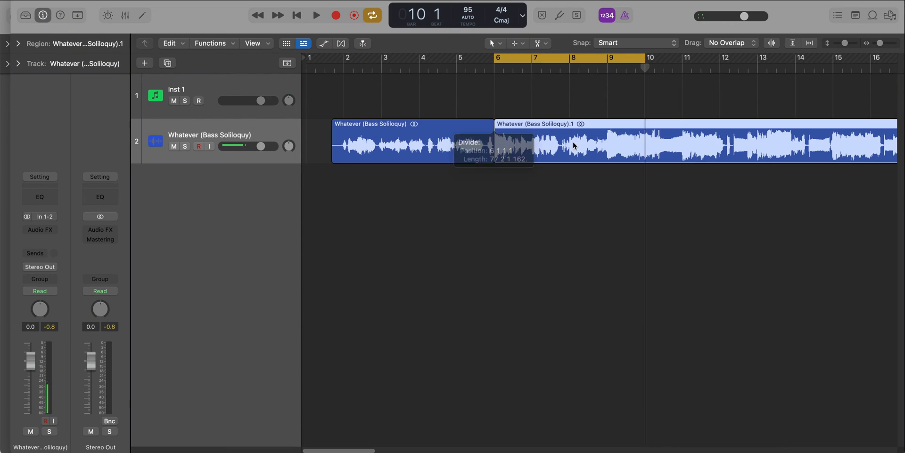
pyautogui.moveTo(646, 68); pyautogui.dragTo(644, 69)
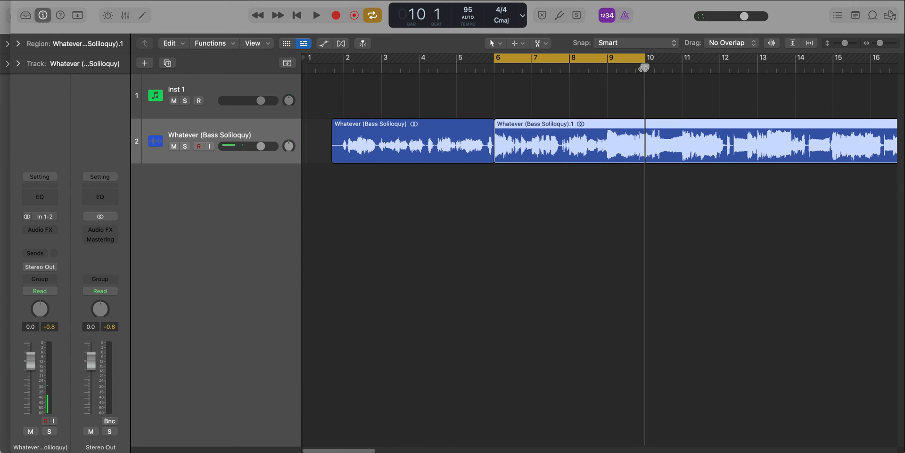
pyautogui.click(646, 126)
pyautogui.click(607, 68)
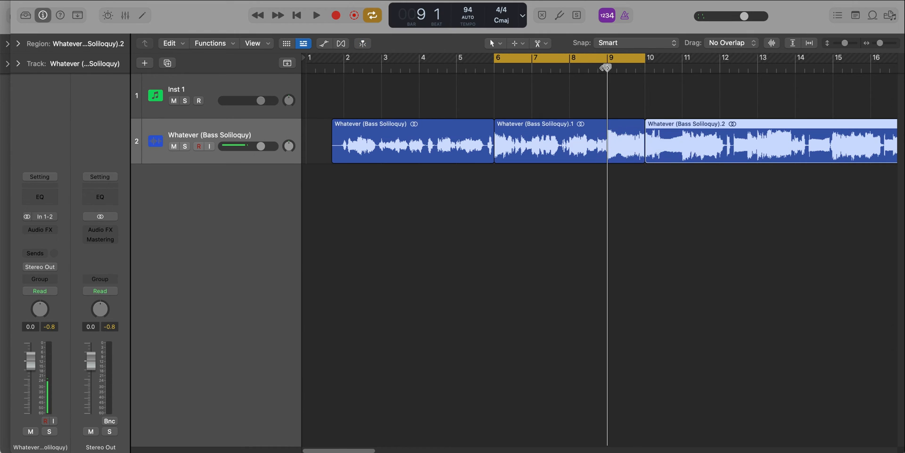
pyautogui.click(603, 59)
pyautogui.press('space')
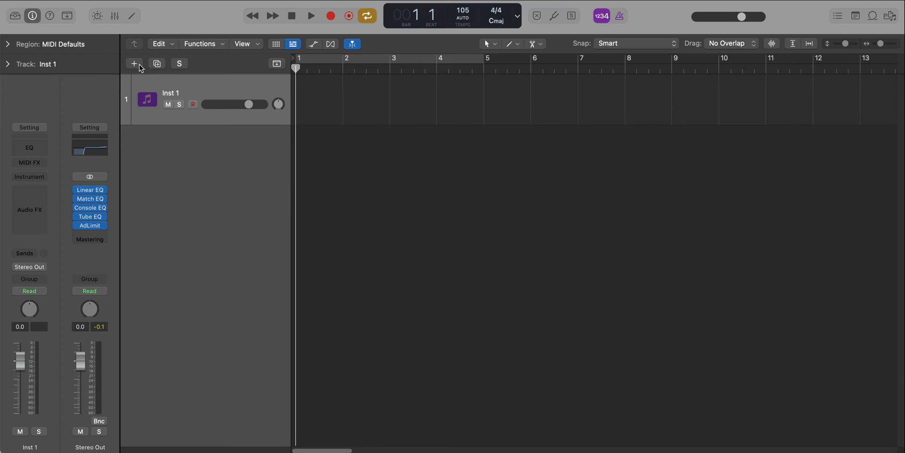
# Create one Mic or Line audio track in the 105 BPM project
pyautogui.click(138, 64)
pyautogui.click(654, 128)
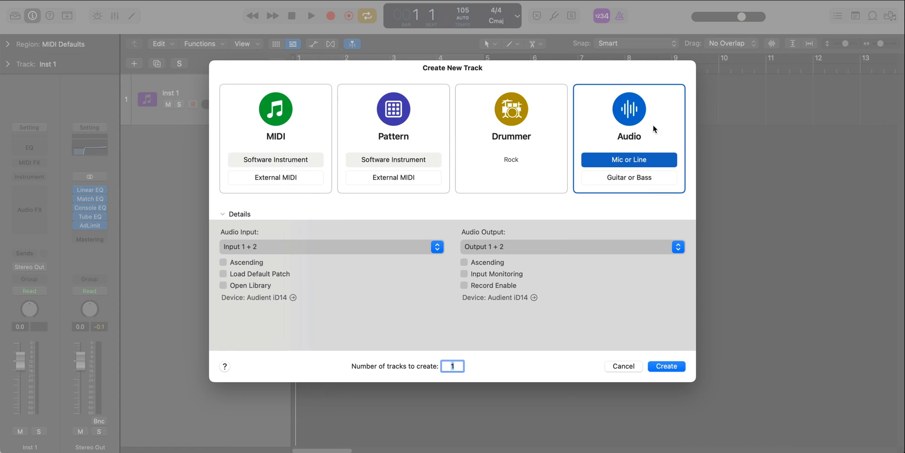
pyautogui.click(674, 367)
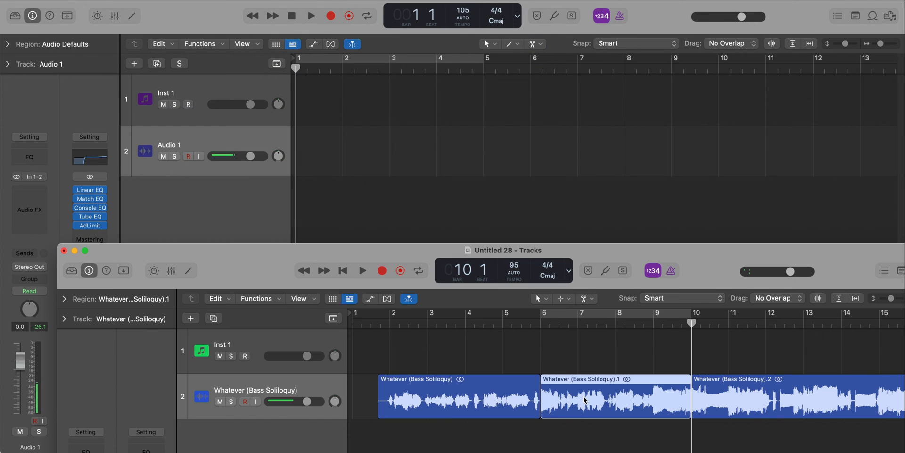
# Copy the isolated four-bar region from the Untitled 28 project onto the new audio track at bar 1
pyautogui.moveTo(583, 399); pyautogui.dragTo(306, 161)
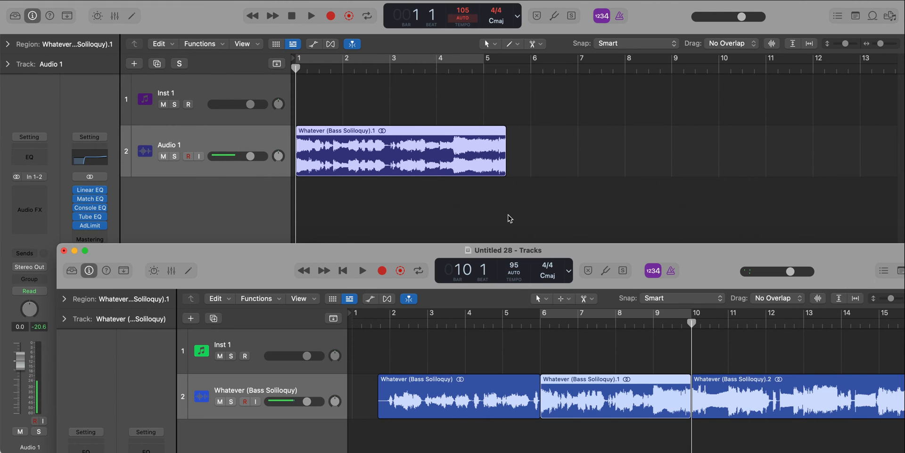
pyautogui.click(510, 217)
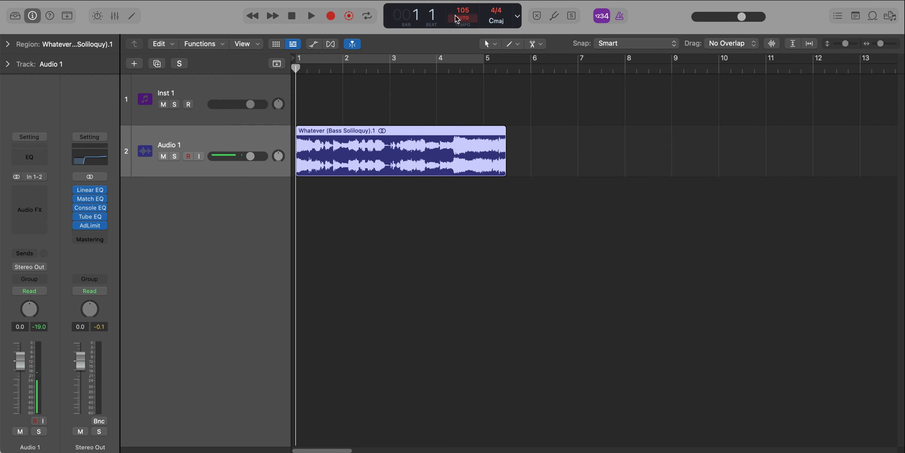
pyautogui.click(486, 231)
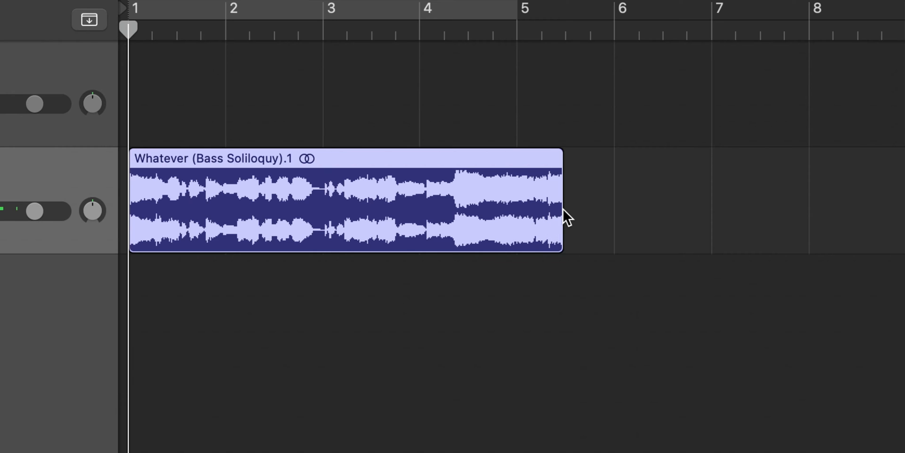
# Time-stretch the copied region to exactly four bars, ending at bar 5, and audition it cycled over bars 1 to 5
pyautogui.moveTo(560, 210); pyautogui.dragTo(515, 208)
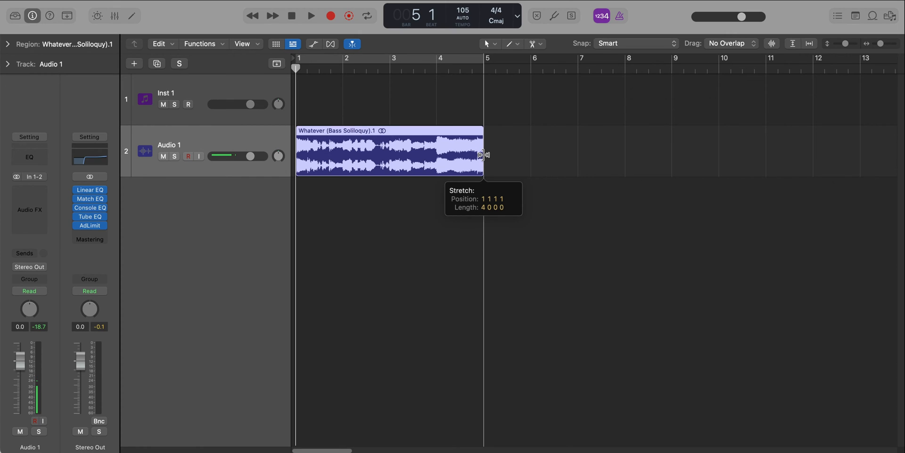
pyautogui.moveTo(482, 155); pyautogui.dragTo(483, 154)
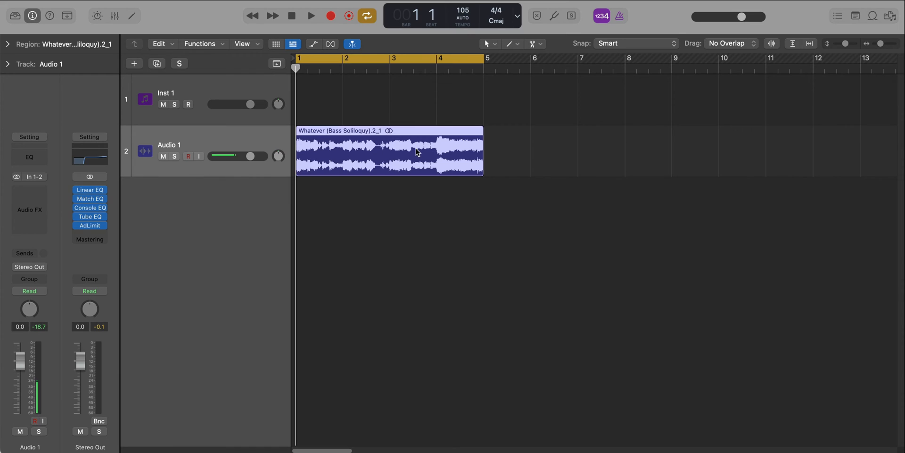
pyautogui.press('space')
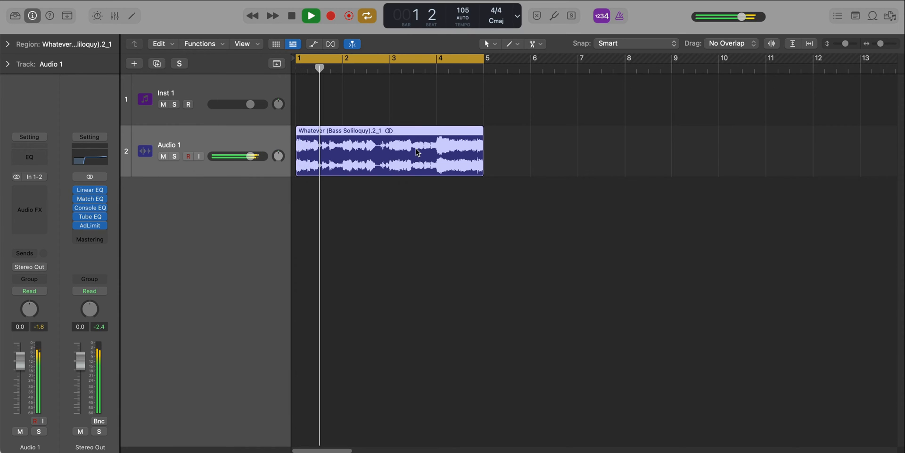
pyautogui.scroll(3, 416, 149)
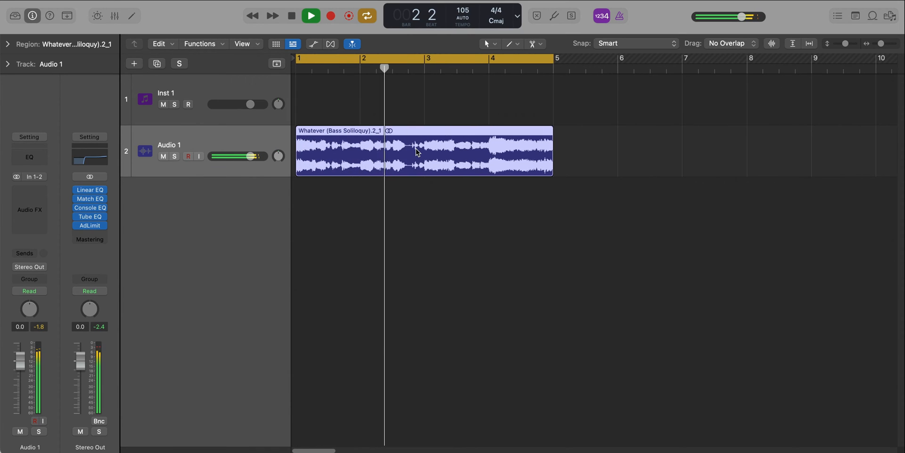
pyautogui.press('space')
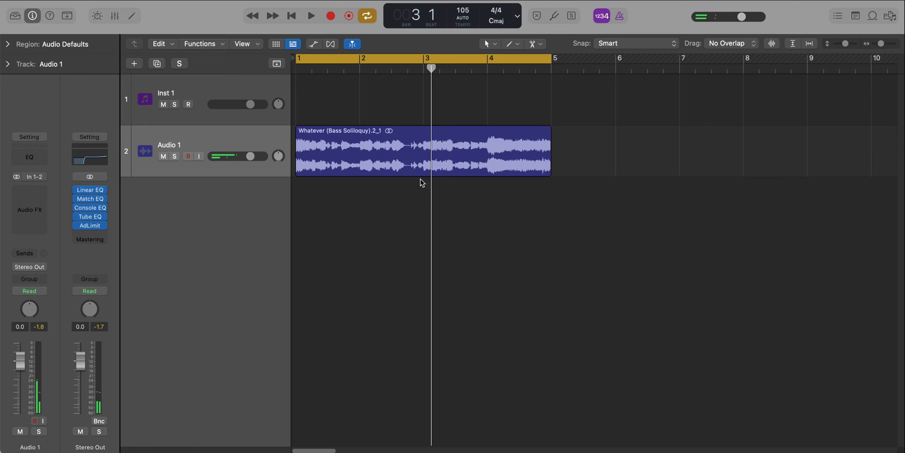
# Transpose the sample region up 2 semitones and play it back
pyautogui.click(419, 163)
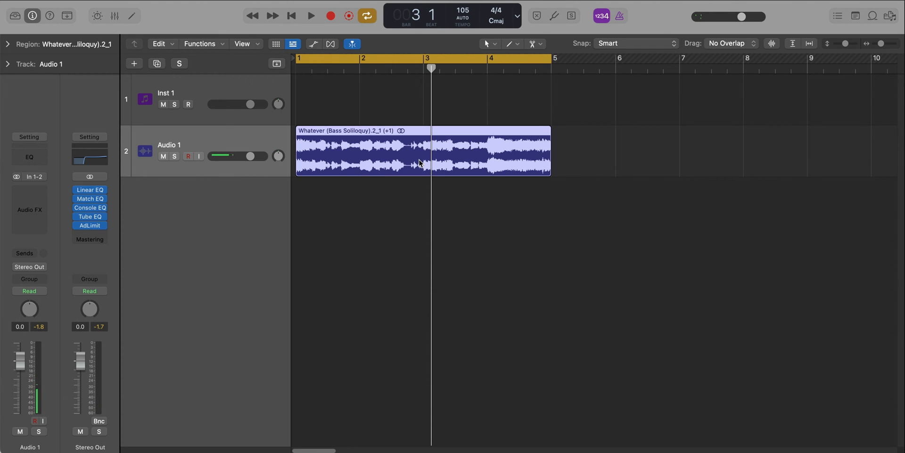
pyautogui.press('space')
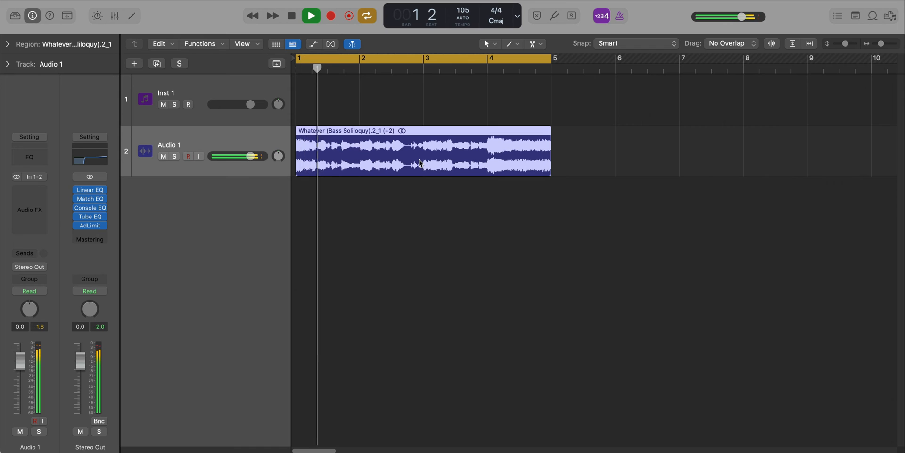
# Split the transposed region at bar 3 and at bar 4
pyautogui.press('super+Right')
pyautogui.press('super+Down')
pyautogui.press('super+Down')
pyautogui.press('super+Down')
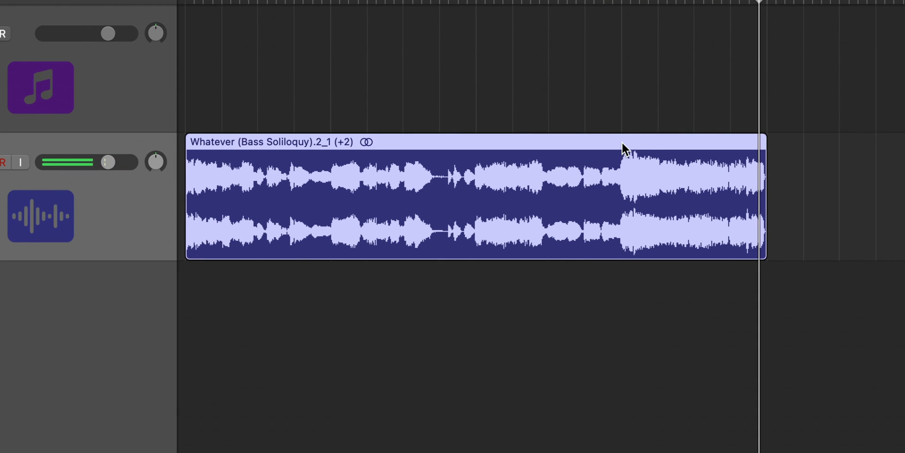
pyautogui.click(622, 141)
pyautogui.click(476, 142)
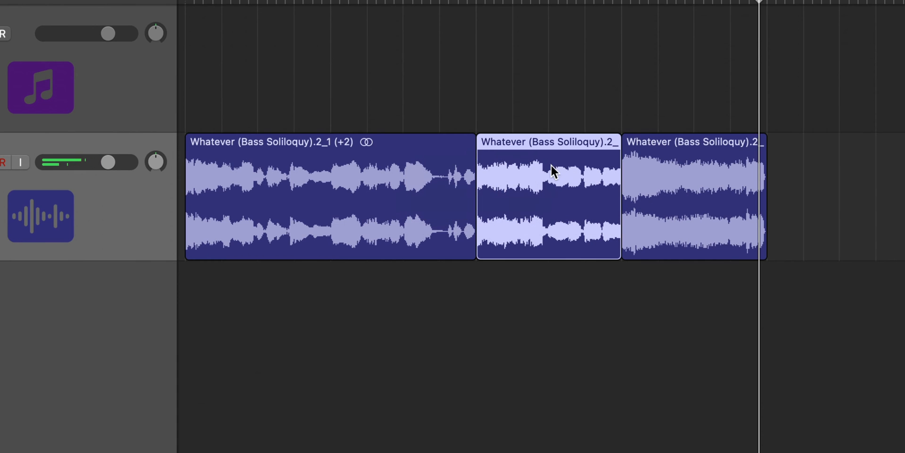
# Delete the slice at bar 4, duplicate the bar 3 slice into its place, and play the loop
pyautogui.click(737, 201)
pyautogui.press('Delete')
pyautogui.click(574, 191)
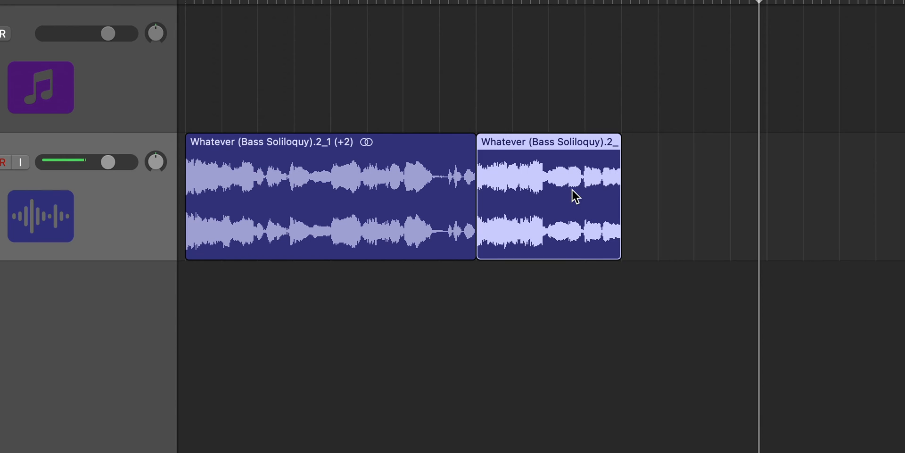
pyautogui.press('super+d')
pyautogui.press('Return')
pyautogui.press('space')
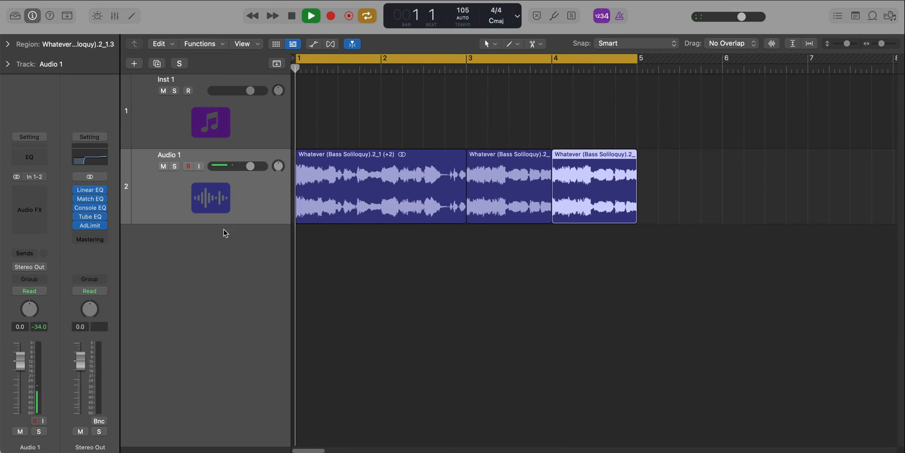
# Insert a Channel EQ on the Audio 1 track and cut the lows with the high-pass filter at about 346 Hz
pyautogui.press('space')
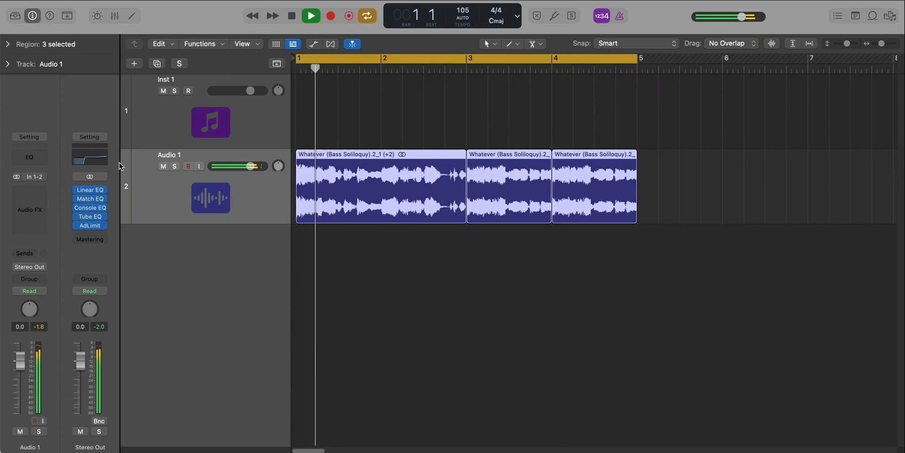
pyautogui.click(39, 160)
pyautogui.click(318, 173)
pyautogui.moveTo(304, 243); pyautogui.dragTo(491, 259)
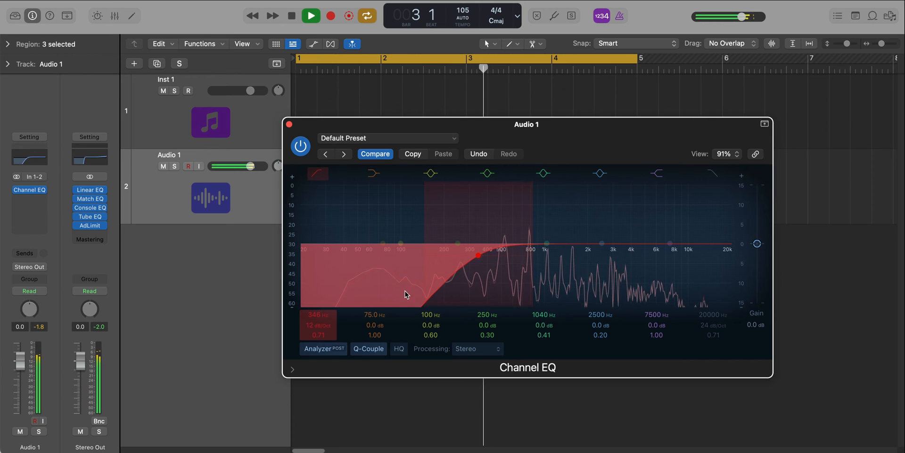
pyautogui.moveTo(317, 323)
pyautogui.mouseDown()
pyautogui.moveTo(317, 306)
pyautogui.moveTo(318, 317)
pyautogui.mouseUp()
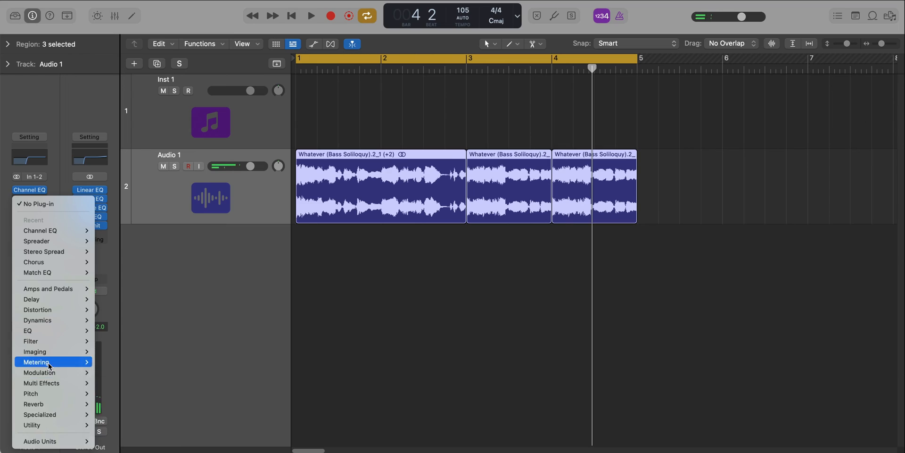
# Add a stereo Chorus effect after the Channel EQ on the Audio 1 track
pyautogui.moveTo(87, 376)
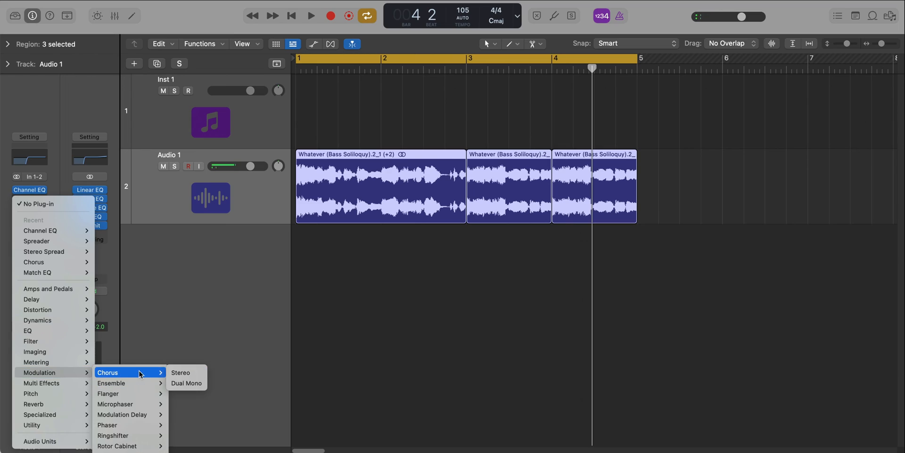
pyautogui.click(181, 372)
pyautogui.moveTo(471, 143); pyautogui.dragTo(474, 117)
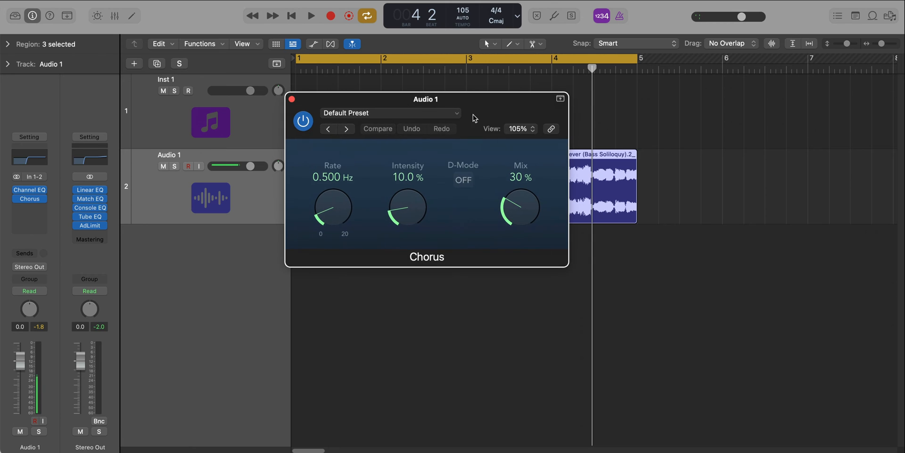
# Audition Chorus presets such as Guitar Summer and Slow Chorus during playback, choose Vocal Backups, and close the effect window
pyautogui.press('space')
pyautogui.click(351, 128)
pyautogui.click(351, 129)
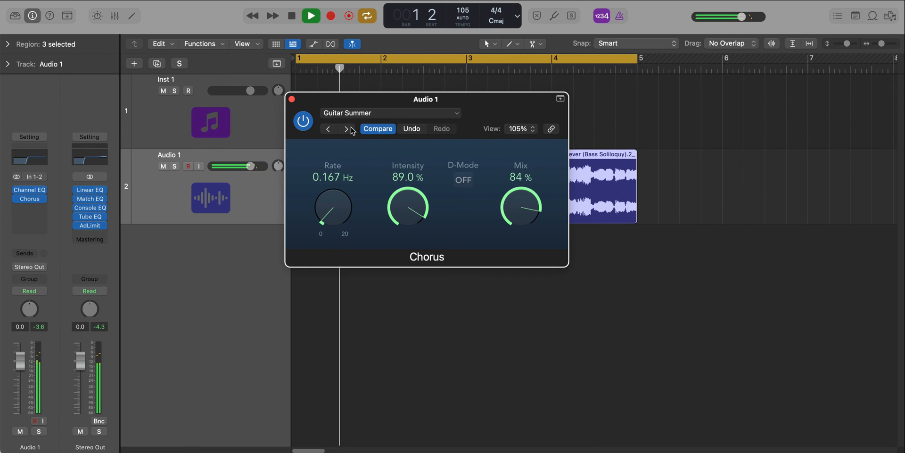
pyautogui.click(347, 129)
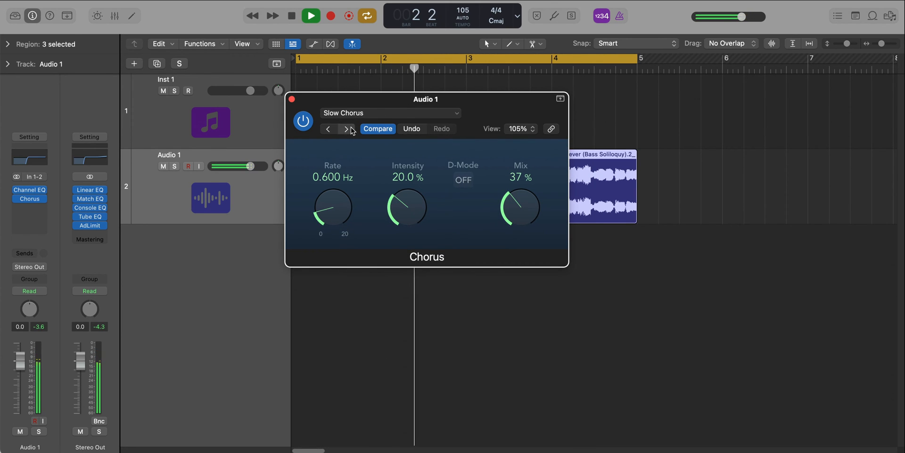
pyautogui.click(346, 128)
pyautogui.click(346, 129)
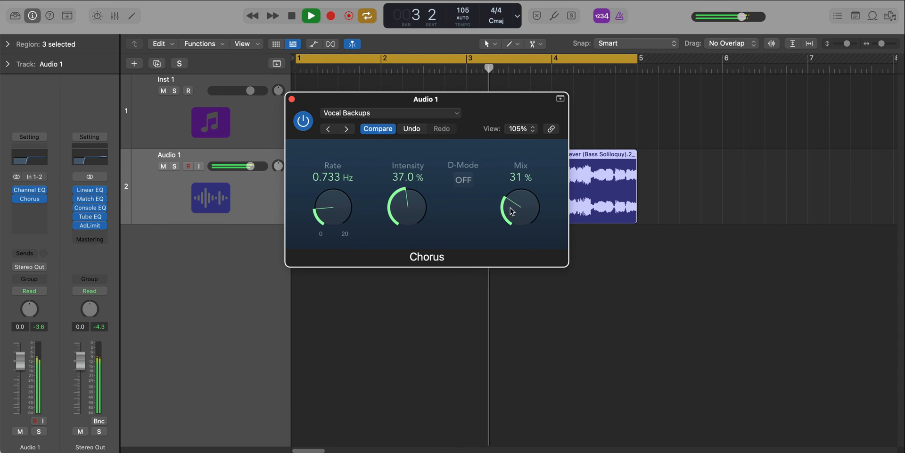
pyautogui.click(292, 99)
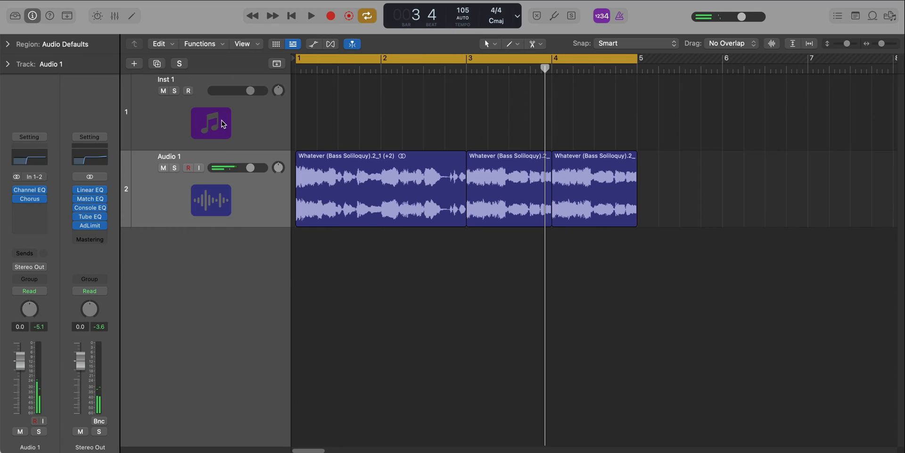
# Move the Inst 1 track below Audio 1 and load the Massive FM Bass patch from Legacy's Logic Synth Bass sounds onto it
pyautogui.moveTo(221, 120); pyautogui.dragTo(205, 187)
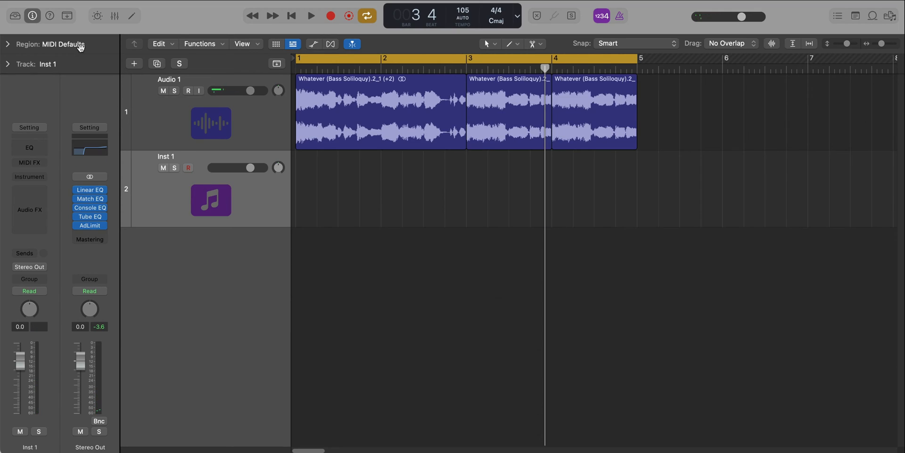
pyautogui.click(15, 16)
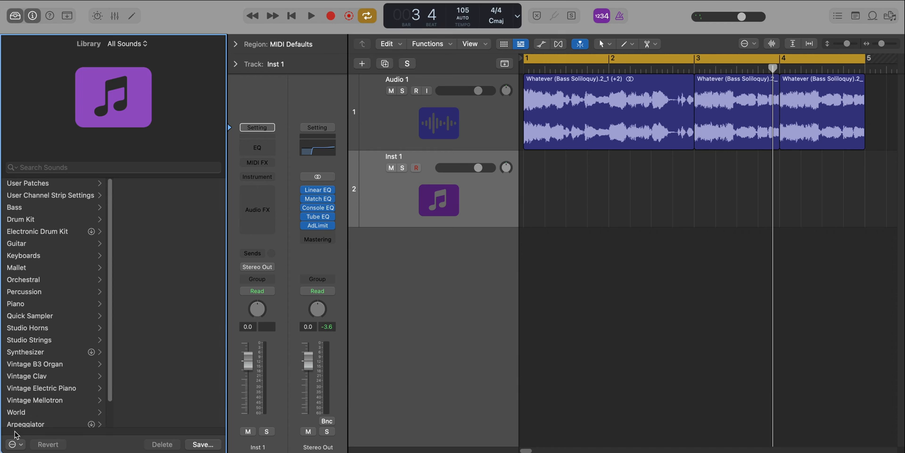
pyautogui.scroll(-2, 34, 388)
pyautogui.click(33, 421)
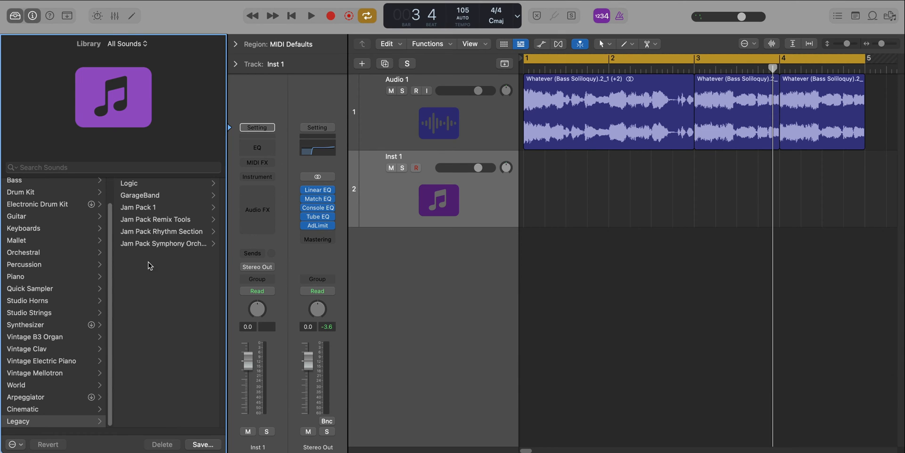
pyautogui.click(135, 185)
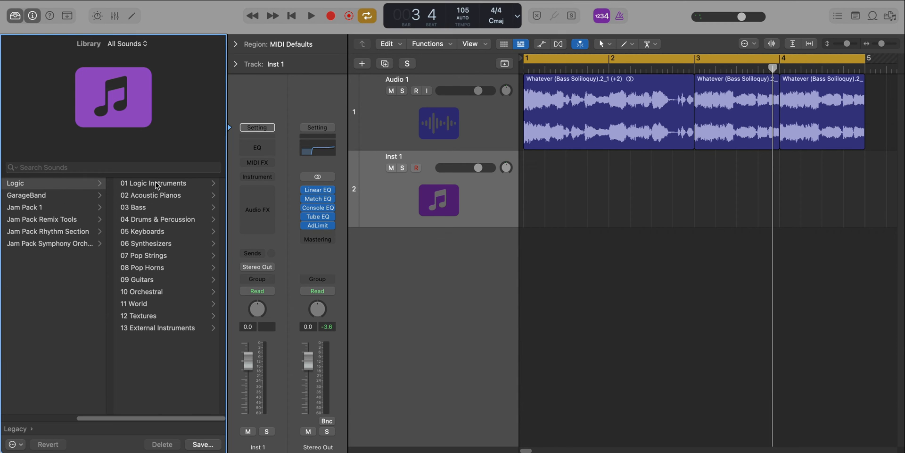
pyautogui.click(162, 244)
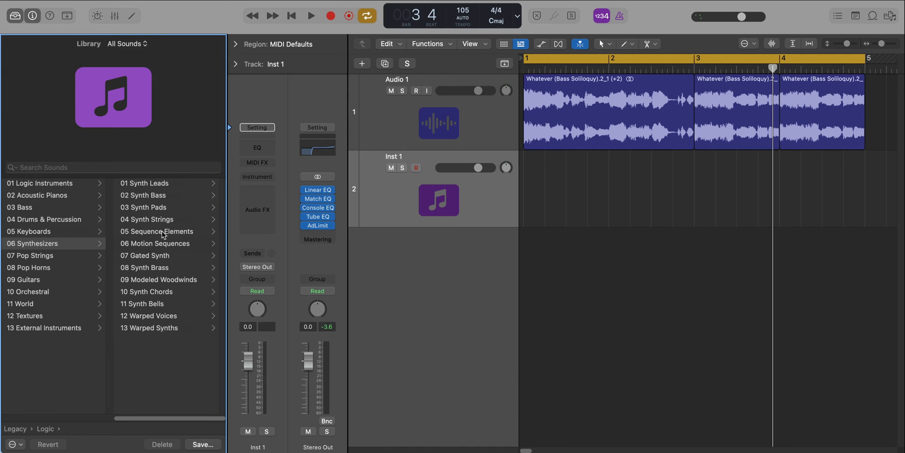
pyautogui.click(162, 195)
pyautogui.scroll(-10, 181, 278)
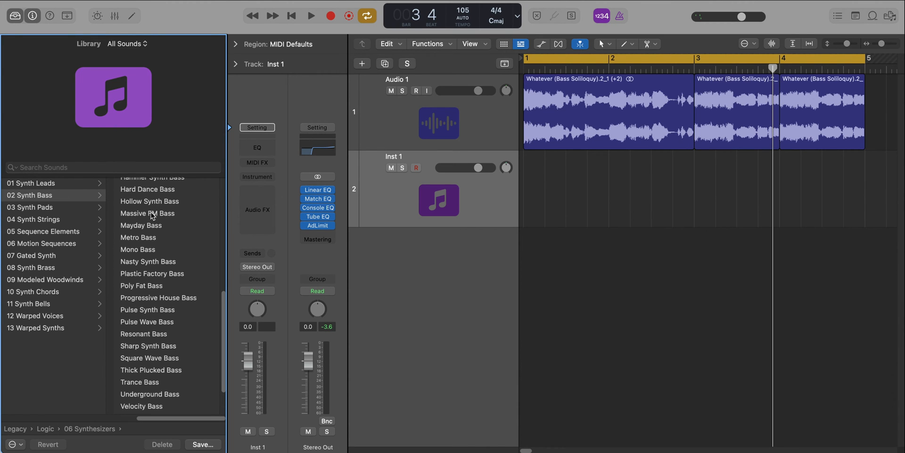
pyautogui.click(154, 215)
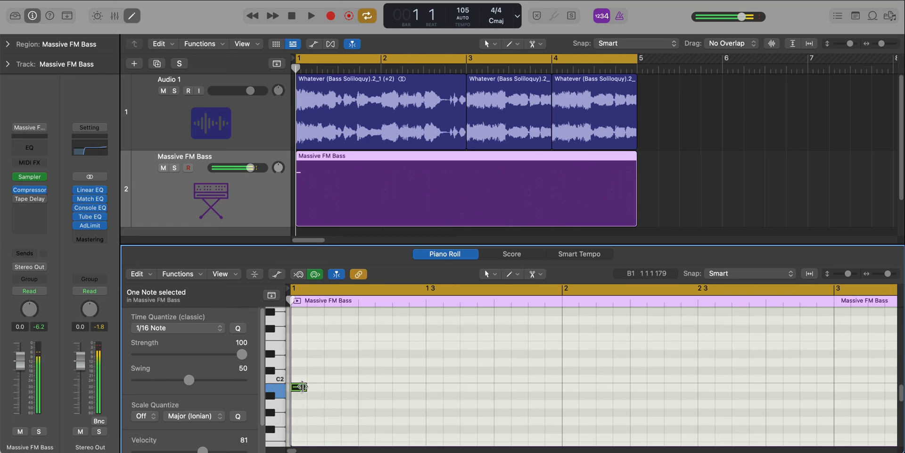
# Lengthen the opening B1 bass note to about three sixteenths and add an F1 note of equal length directly after it
pyautogui.moveTo(306, 386); pyautogui.dragTo(340, 395)
pyautogui.press('space')
pyautogui.press('space')
pyautogui.press('space')
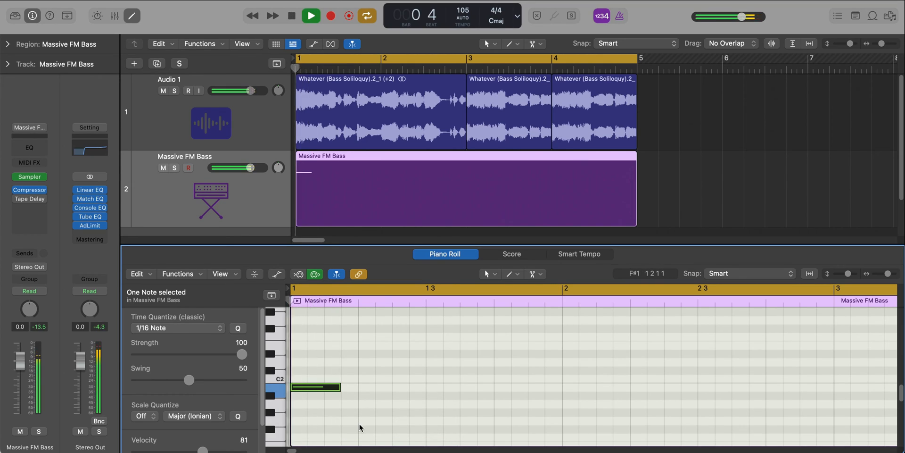
pyautogui.scroll(-2, 357, 426)
pyautogui.press('space')
pyautogui.scroll(-5, 388, 424)
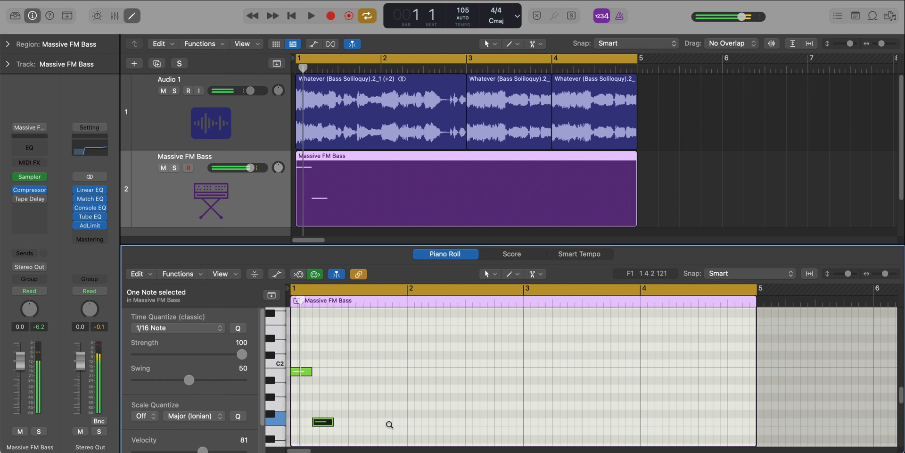
# Add a C2 note following the F1 note in bar 1 and shorten it to about an eighth note
pyautogui.press('space')
pyautogui.press('space')
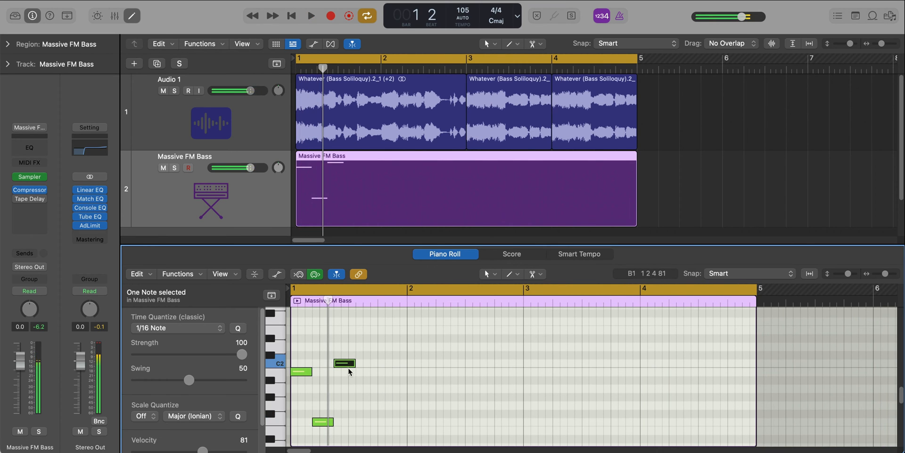
pyautogui.press('space')
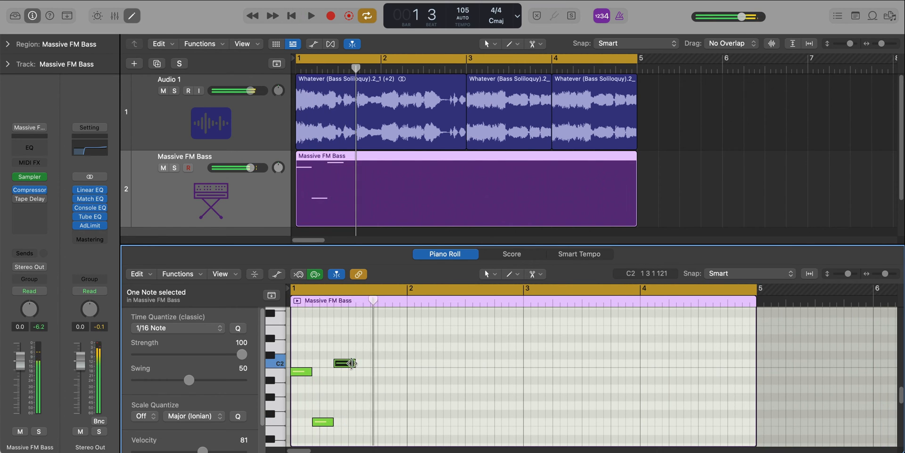
pyautogui.click(353, 363)
pyautogui.press('space')
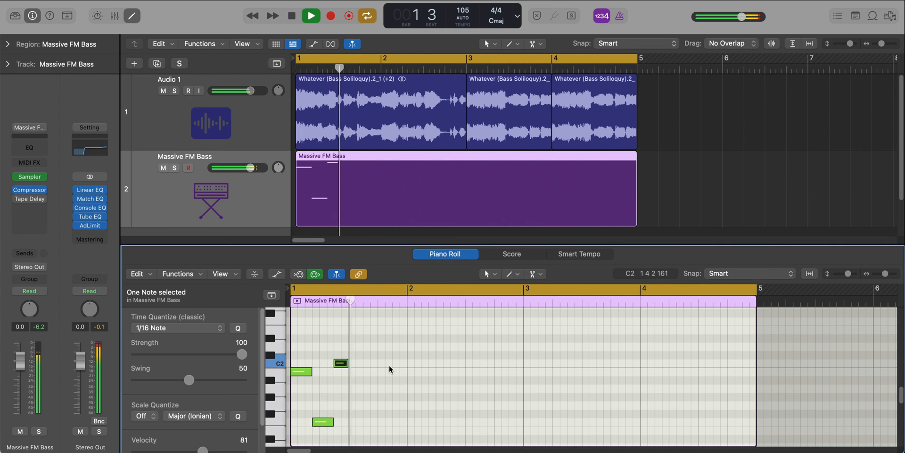
# Add another short C2 note near the end of bar 1 and shift it earlier so it ends at bar 2
pyautogui.keyDown('super'); pyautogui.click(401, 362); pyautogui.keyUp('super')
pyautogui.press('space')
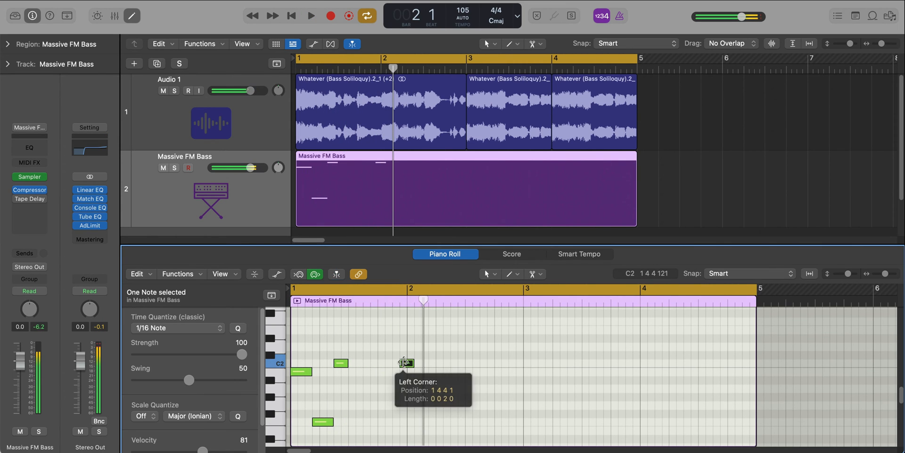
pyautogui.press('space')
pyautogui.moveTo(403, 362); pyautogui.dragTo(397, 363)
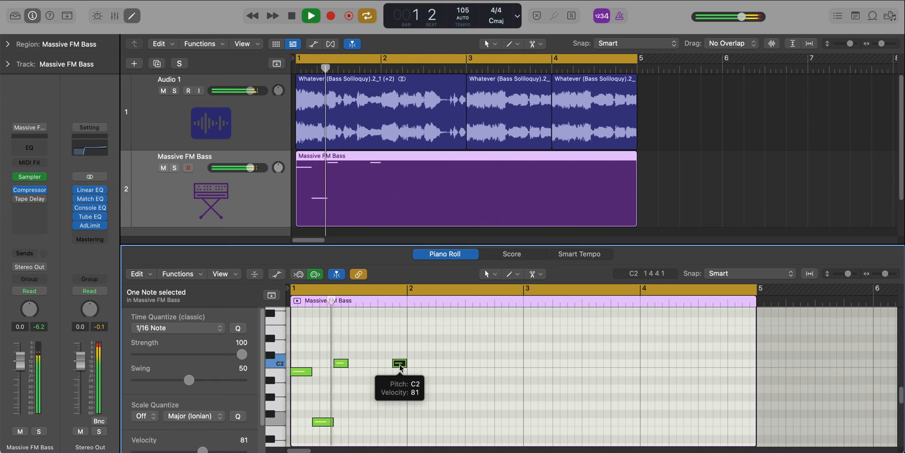
# Add a short C#2 note near the beginning of bar 2 and move it to the bar's start
pyautogui.keyDown('super'); pyautogui.click(418, 355); pyautogui.keyUp('super')
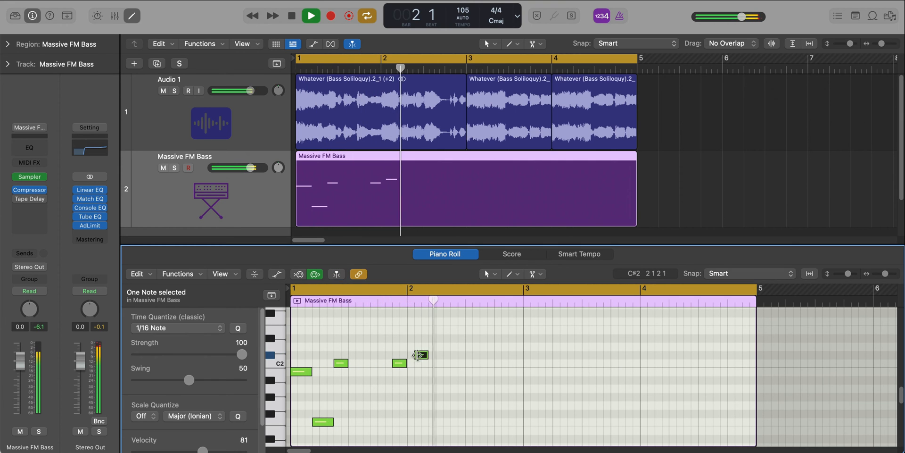
pyautogui.press('space')
pyautogui.moveTo(418, 354); pyautogui.dragTo(412, 354)
# Set the cycle range to bar 2 only and play the loop
pyautogui.press('super+u')
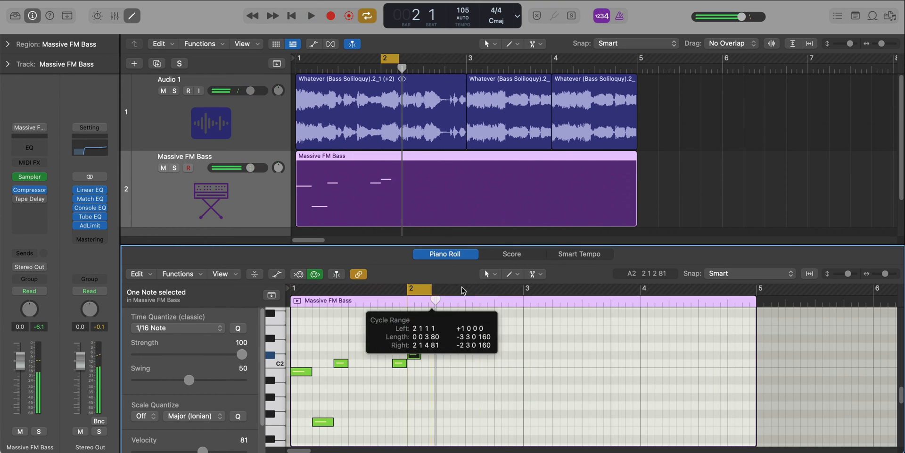
pyautogui.moveTo(462, 290); pyautogui.dragTo(525, 290)
pyautogui.press('space')
pyautogui.press('space')
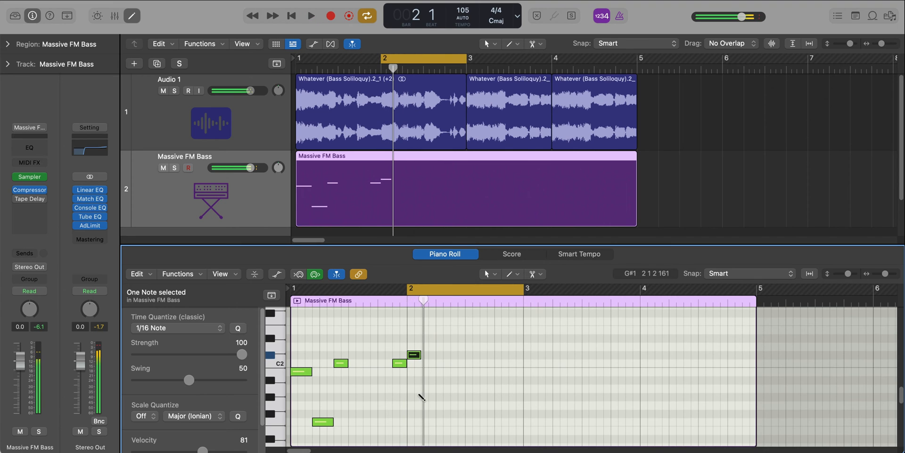
# Add a short G#1 note in bar 2, shift it slightly later, and lengthen the preceding C#2 note to meet it
pyautogui.press('space')
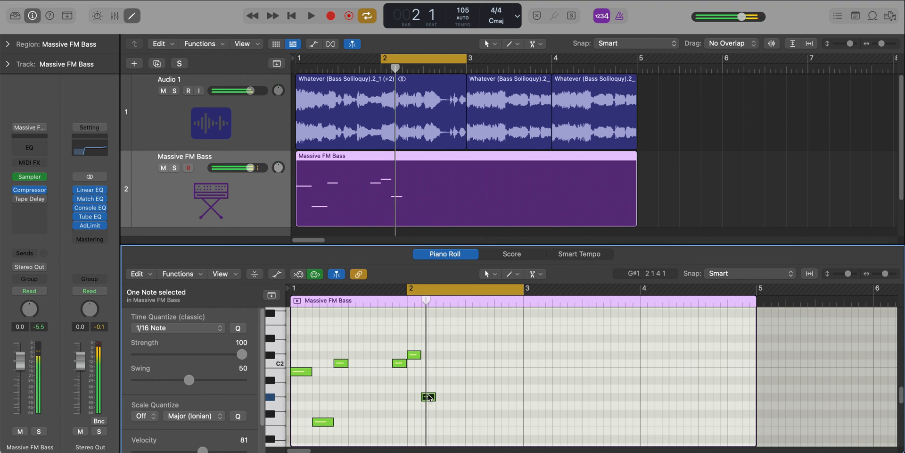
pyautogui.moveTo(426, 394); pyautogui.dragTo(432, 392)
pyautogui.press('space')
pyautogui.moveTo(419, 354); pyautogui.dragTo(426, 354)
# Add a second C#2 note in the middle of bar 2, extend the G#1 note up to it, and play the loop
pyautogui.press('space')
pyautogui.press('space')
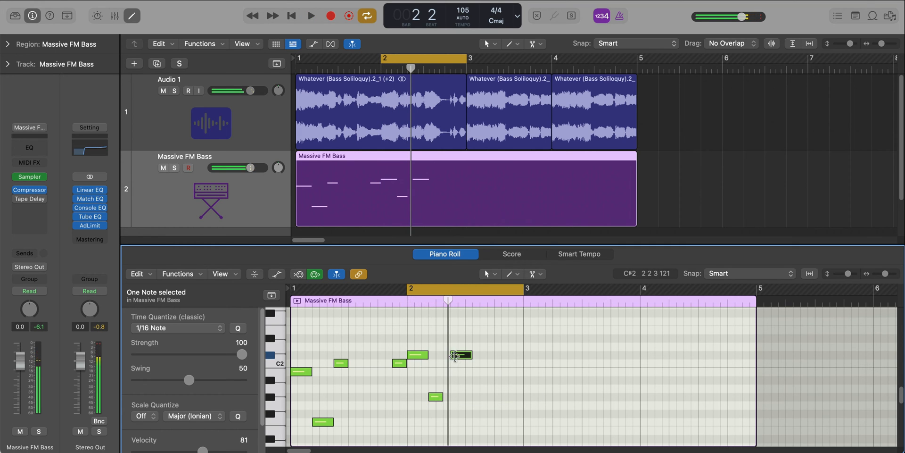
pyautogui.moveTo(441, 396); pyautogui.dragTo(450, 396)
pyautogui.press('space')
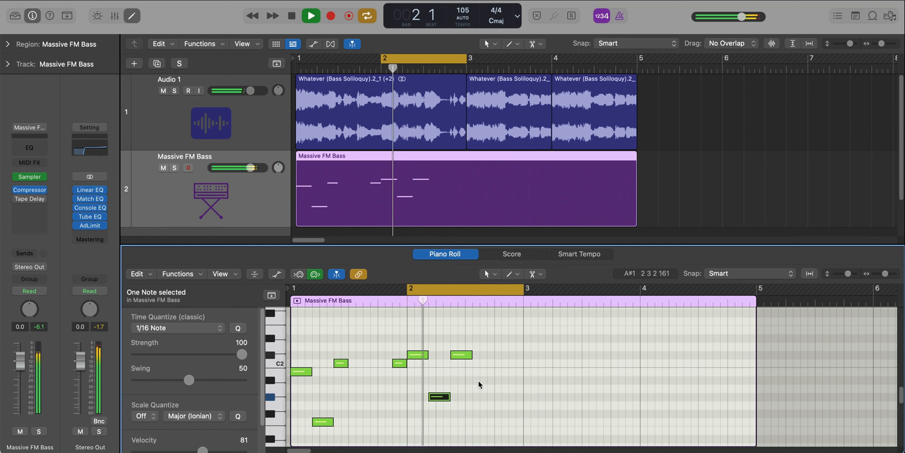
pyautogui.press('space')
# Shorten the second C#2 note in bar 2 to about an eighth note and place a C2 note at the bar's end
pyautogui.moveTo(472, 358); pyautogui.dragTo(465, 357)
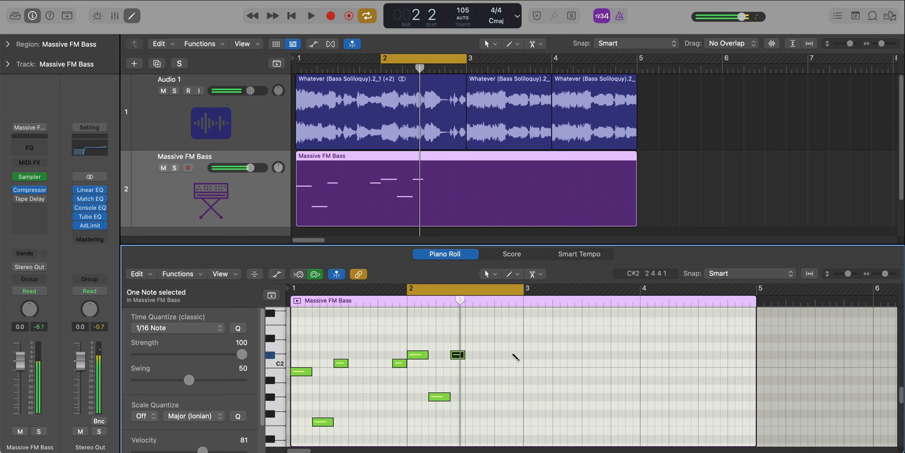
pyautogui.press('space')
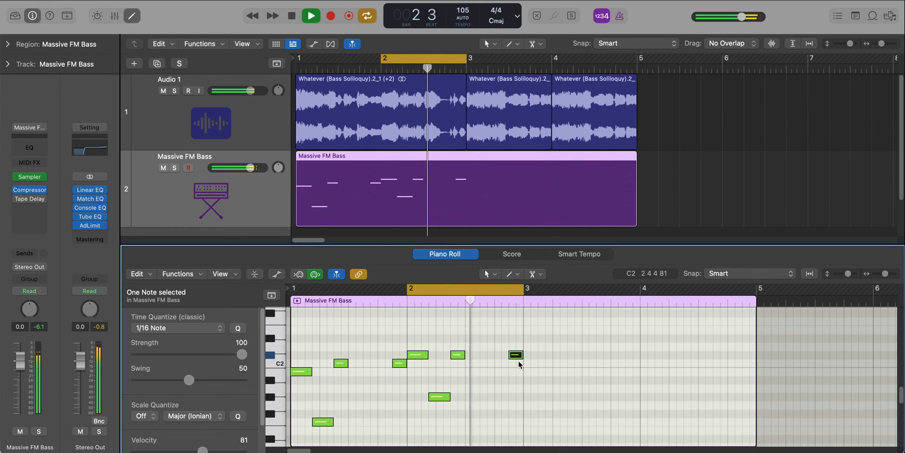
pyautogui.moveTo(516, 354); pyautogui.dragTo(516, 363)
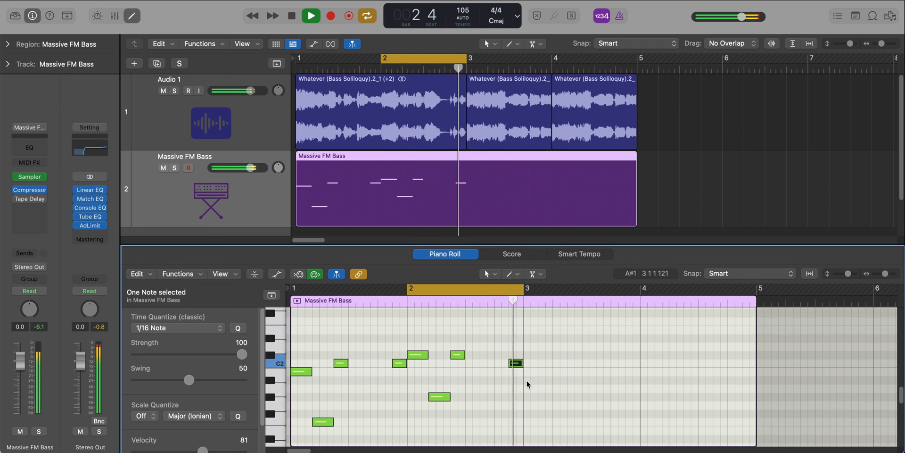
pyautogui.press('space')
# Extend the cycle range back to all four bars and repeat the two-bar bass pattern into bars 3 and 4
pyautogui.click(431, 291)
pyautogui.moveTo(293, 292); pyautogui.dragTo(697, 360)
pyautogui.press('space')
pyautogui.scroll(-2, 697, 360)
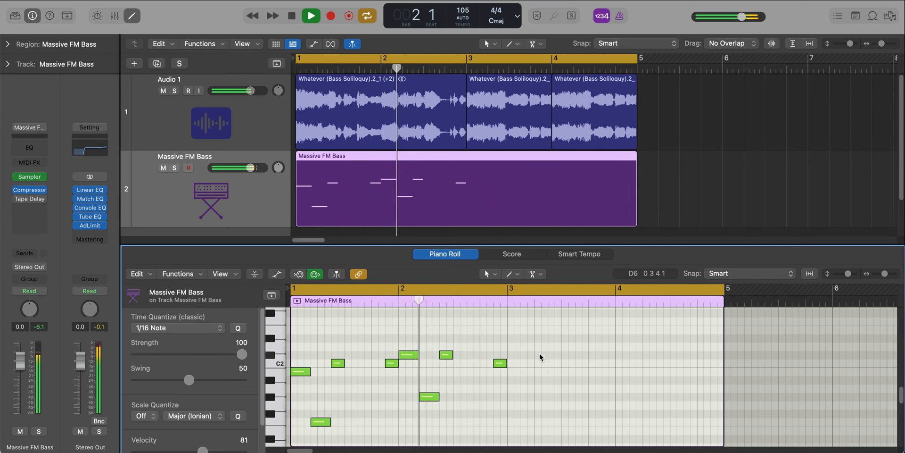
pyautogui.press('super+a')
pyautogui.press('super+r')
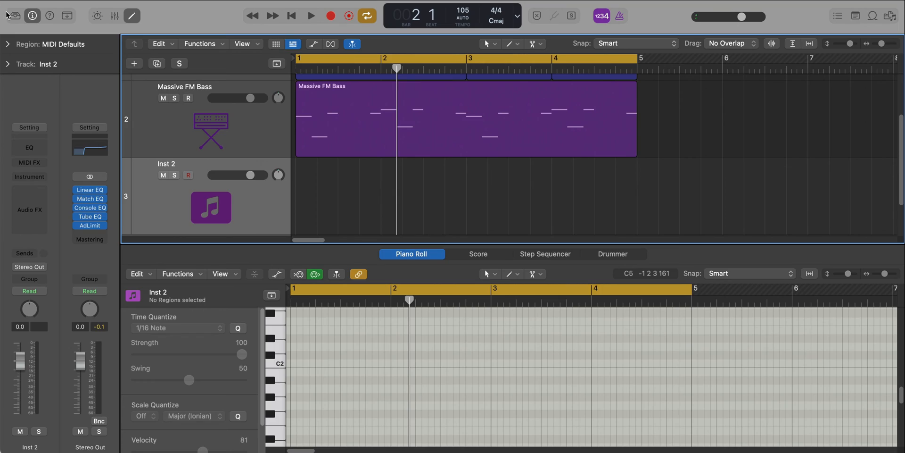
# Load the 80s FM Bass Attack patch from the Synthesizer Bass sounds onto the Inst 2 track
pyautogui.press('y')
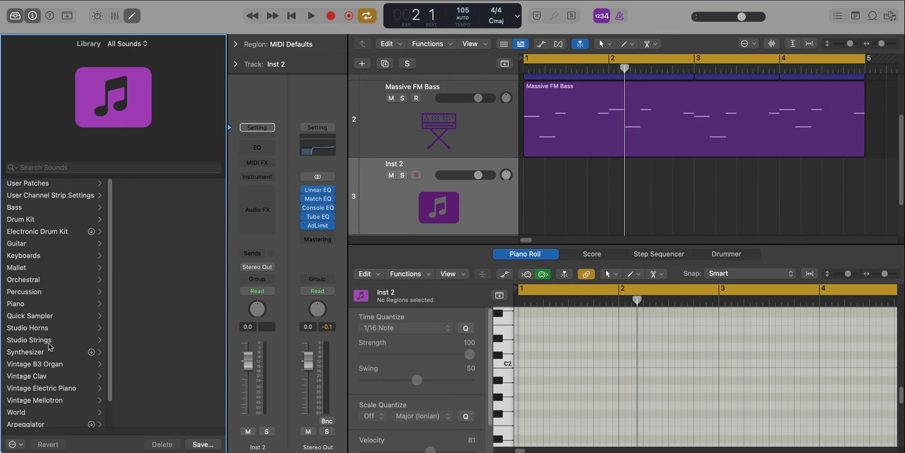
pyautogui.click(49, 351)
pyautogui.click(135, 198)
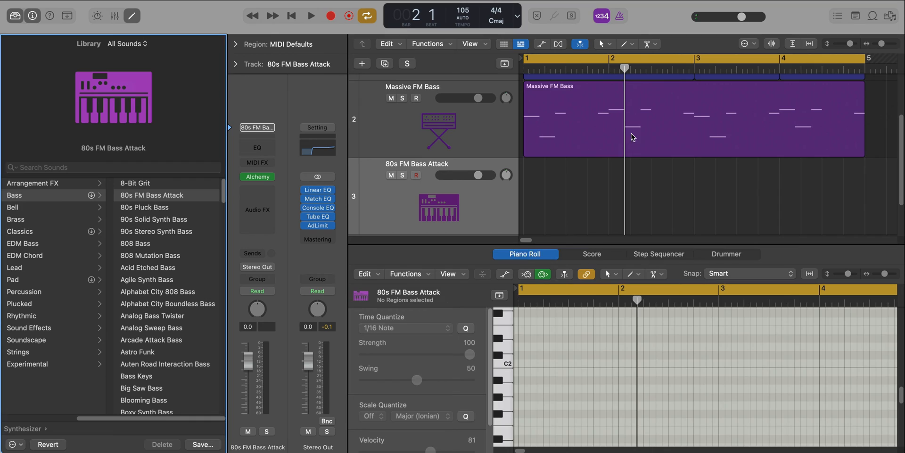
# Copy the Massive FM Bass region to the 80s FM Bass Attack track, then solo that track and play it
pyautogui.click(625, 142)
pyautogui.moveTo(624, 142); pyautogui.dragTo(622, 182)
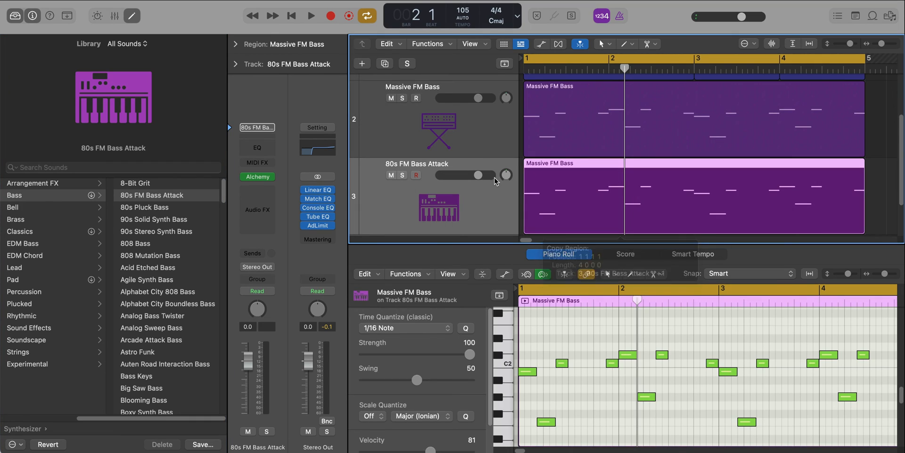
pyautogui.click(402, 175)
pyautogui.press('space')
pyautogui.press('y')
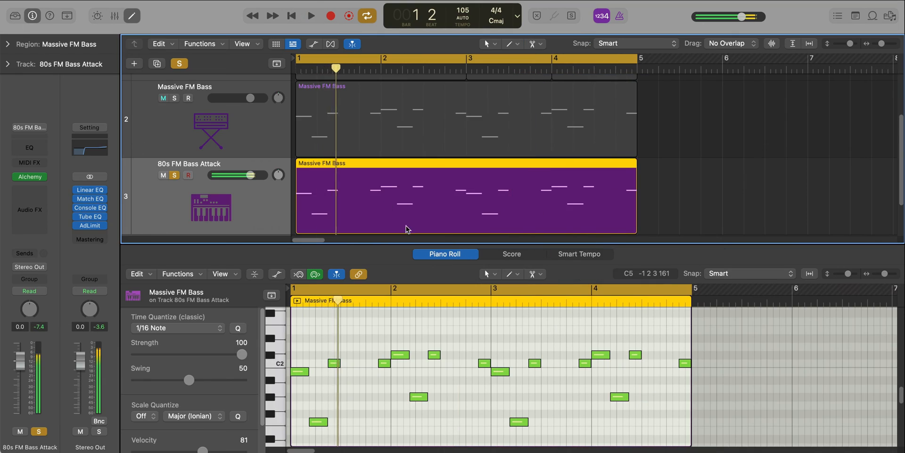
# Transpose all notes of the copied 80s FM Bass Attack region up one octave and play the result
pyautogui.press('super+a')
pyautogui.hotkey('alt', 'shift', 'Up')
pyautogui.press('space')
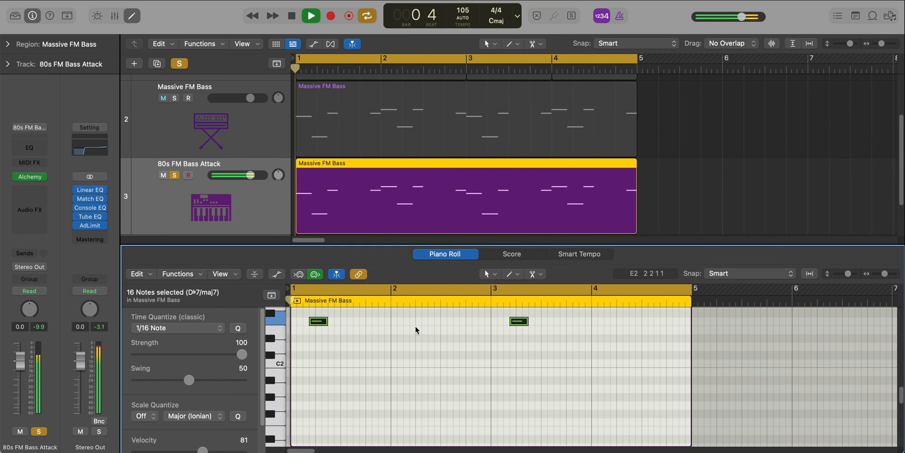
pyautogui.press('e')
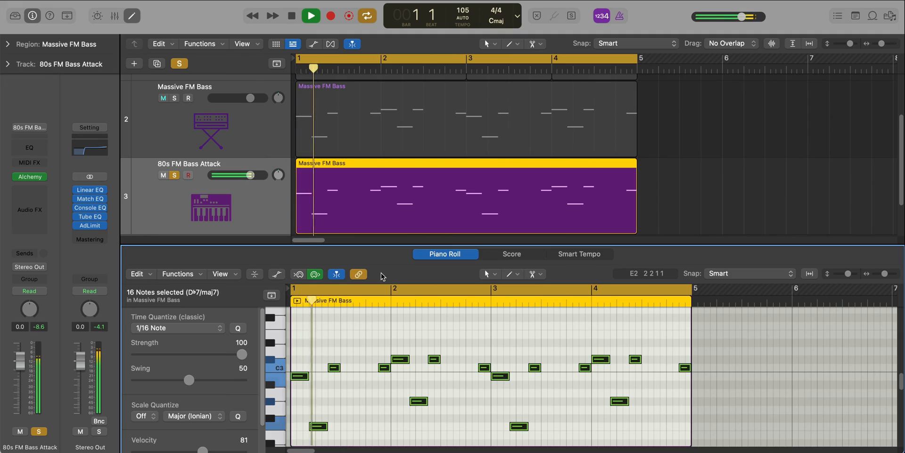
# Lower the notes that start bars 1 and 3 of the 80s FM Bass Attack region to A#2
pyautogui.moveTo(302, 377); pyautogui.dragTo(302, 385)
pyautogui.press('space')
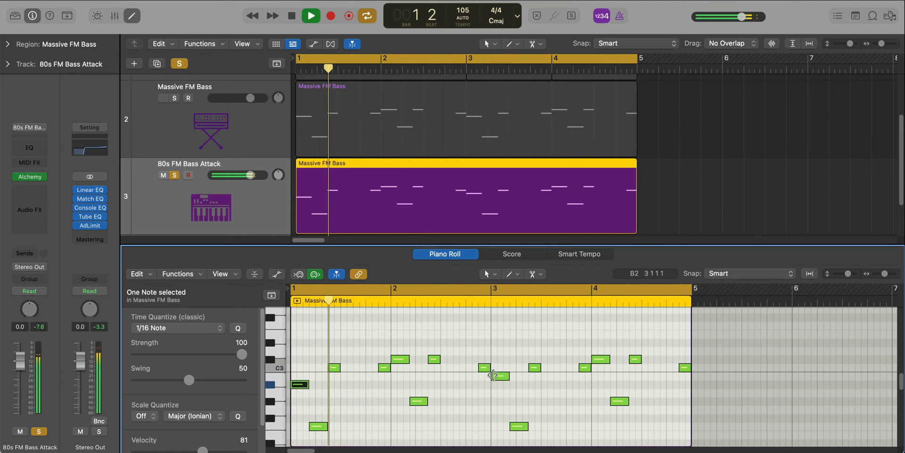
pyautogui.moveTo(500, 375); pyautogui.dragTo(504, 383)
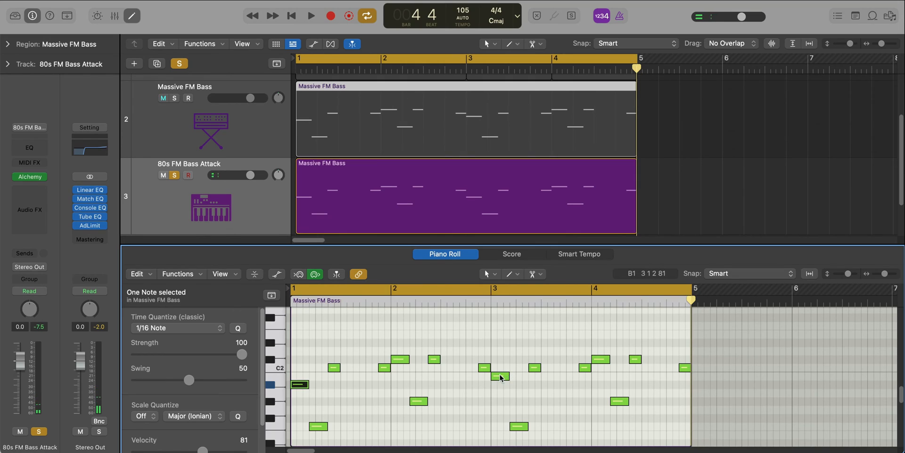
# Lower the Massive FM Bass region's note at the start of bar 3 to A#1 and play both bass tracks soloed together
pyautogui.click(501, 377)
pyautogui.press('e')
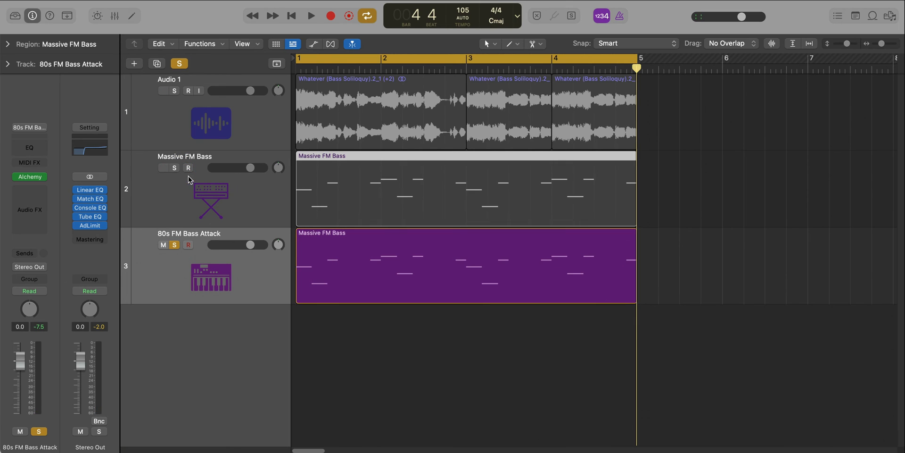
pyautogui.click(174, 167)
pyautogui.press('space')
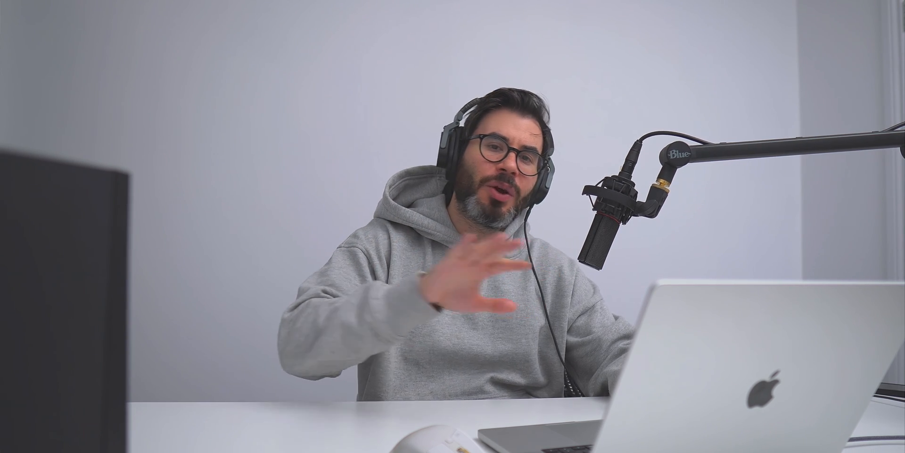
# Solo only the 80s FM Bass Attack track and play it
pyautogui.click(214, 269)
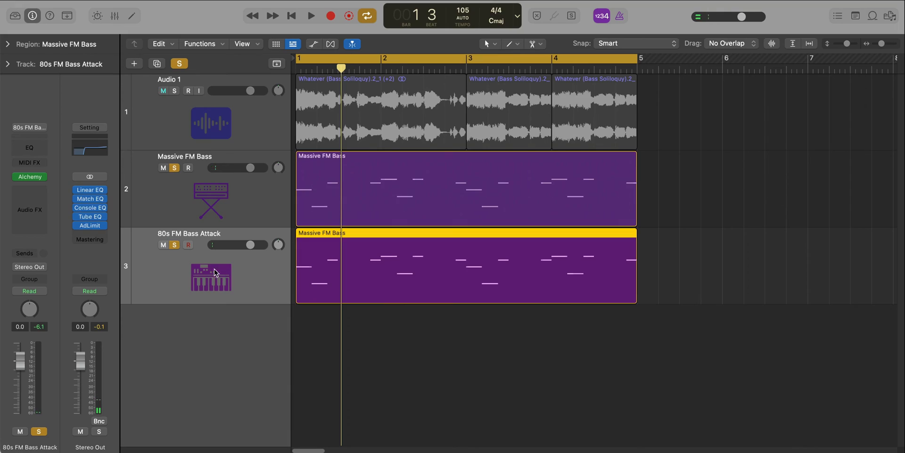
pyautogui.keyDown('alt'); pyautogui.click(175, 242); pyautogui.keyUp('alt')
pyautogui.press('space')
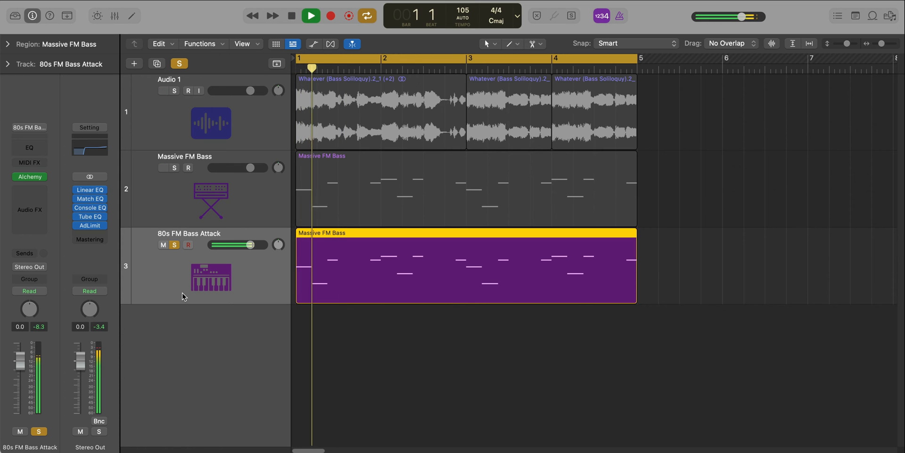
# Add a Channel EQ to 80s FM Bass Attack with a 186 Hz, 48 dB/Oct low cut, and solo Massive FM Bass alongside it
pyautogui.click(39, 149)
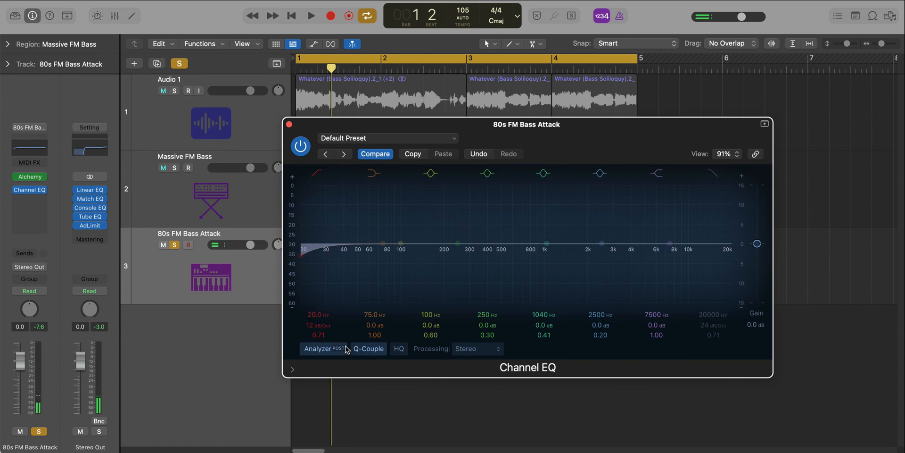
pyautogui.press('space')
pyautogui.moveTo(301, 254); pyautogui.dragTo(441, 256)
pyautogui.moveTo(317, 312); pyautogui.dragTo(317, 314)
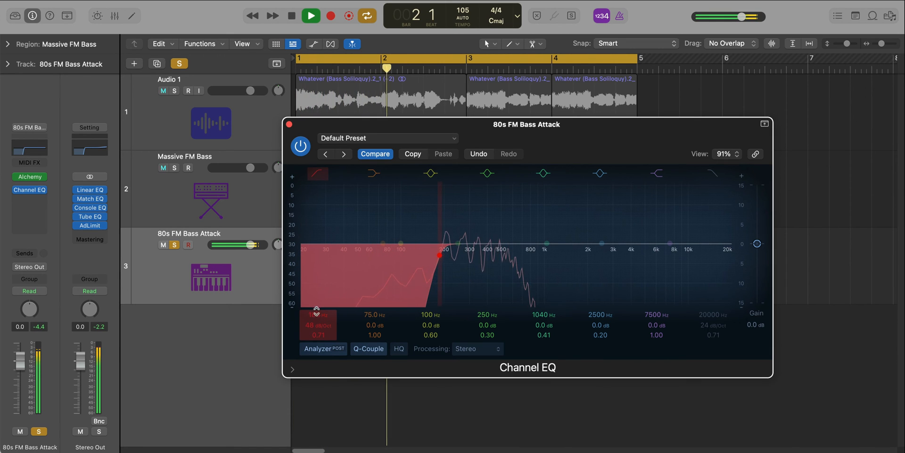
pyautogui.click(174, 168)
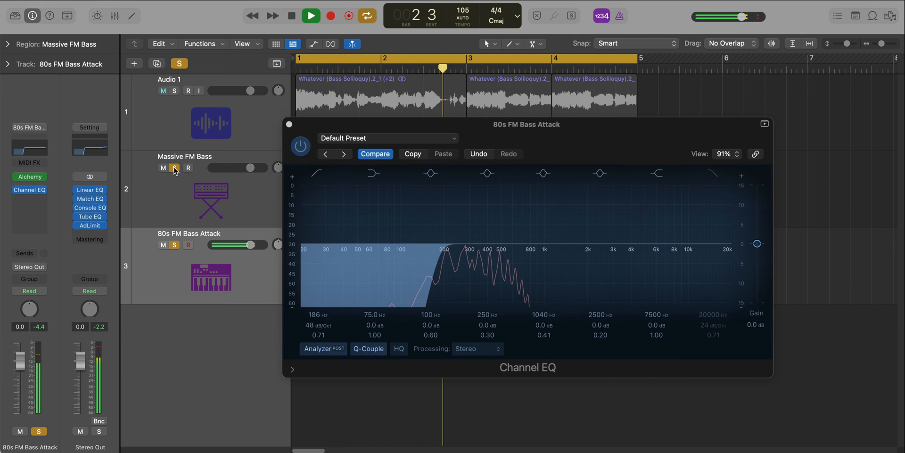
pyautogui.click(289, 124)
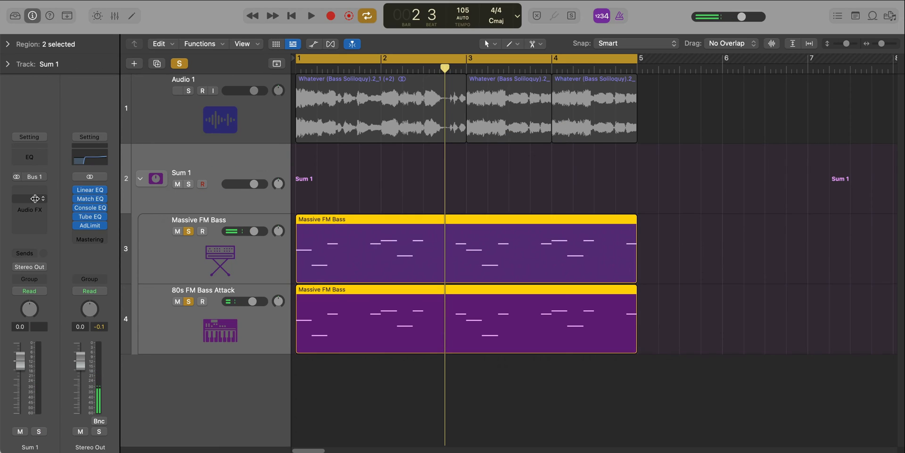
# Insert a Spreader effect on the Sum 1 bass stack with intensity at about 16% and play the result
pyautogui.click(37, 190)
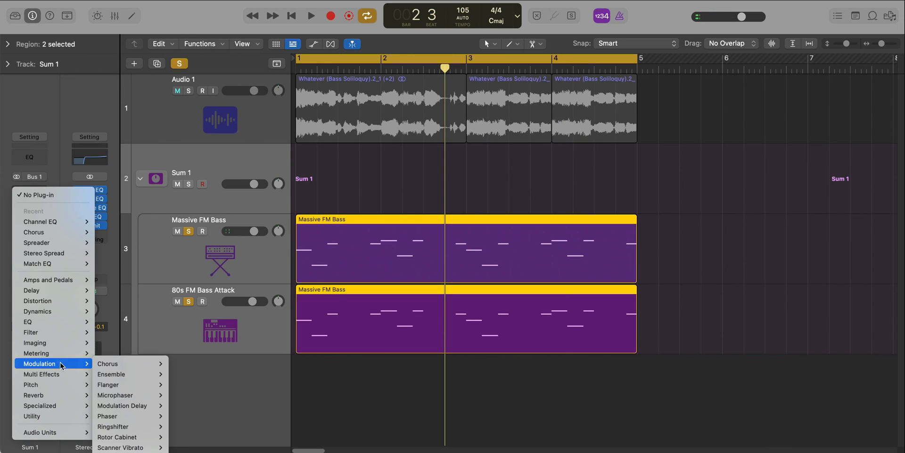
pyautogui.moveTo(63, 343)
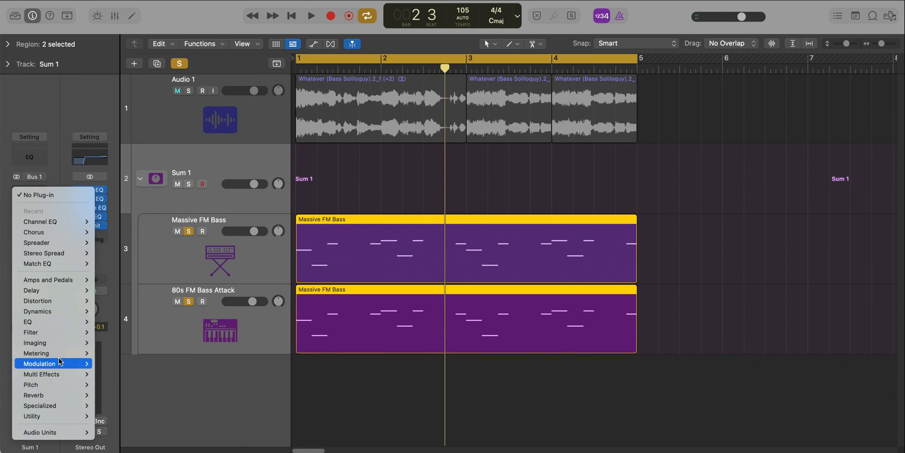
pyautogui.moveTo(59, 366)
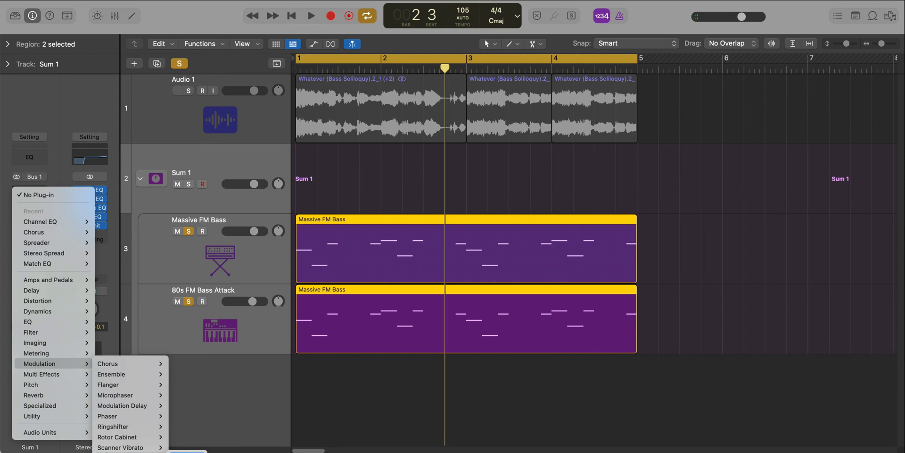
pyautogui.click(36, 243)
pyautogui.press('space')
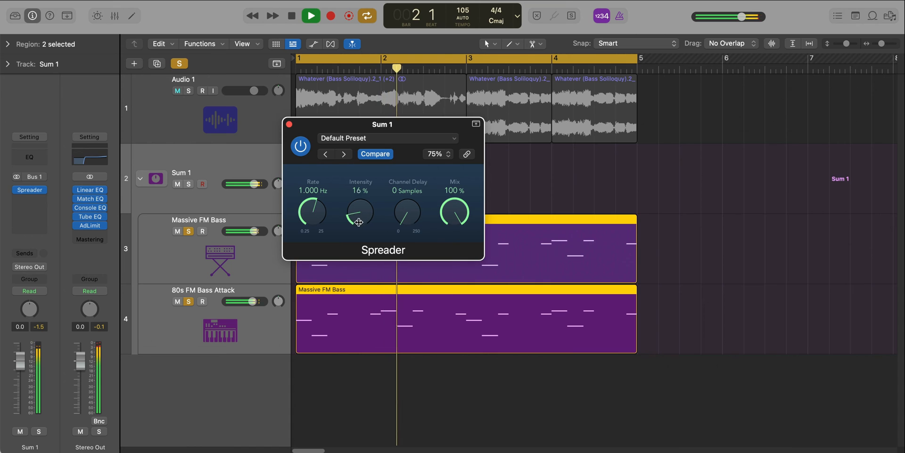
pyautogui.click(290, 124)
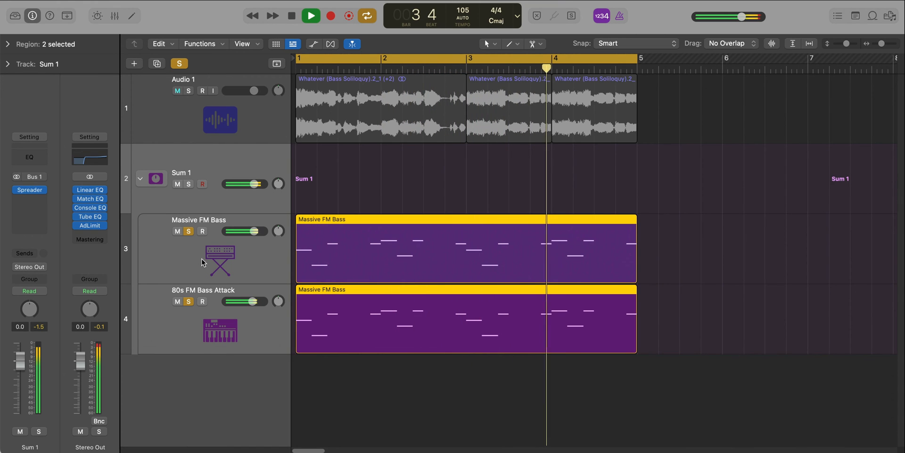
# Unsolo the basses, lower the Sum 1 volume to about -1.7 dB and slightly lower the 80s FM Bass Attack volume
pyautogui.click(189, 231)
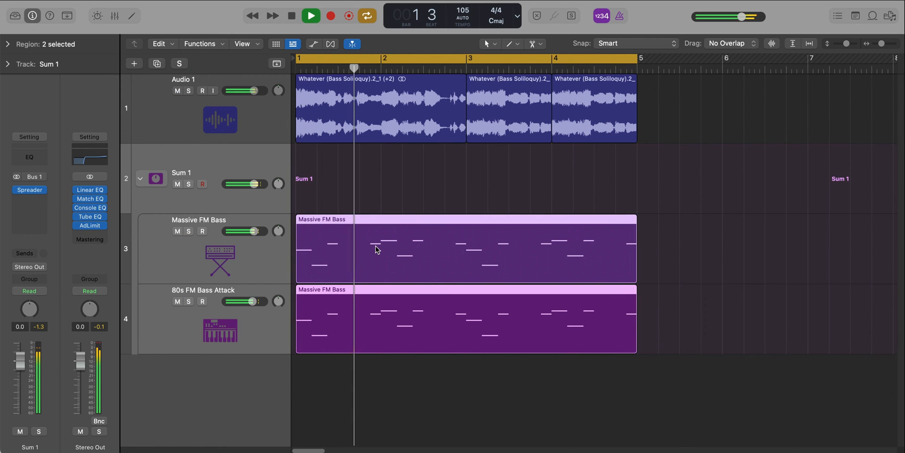
pyautogui.moveTo(253, 185); pyautogui.dragTo(251, 185)
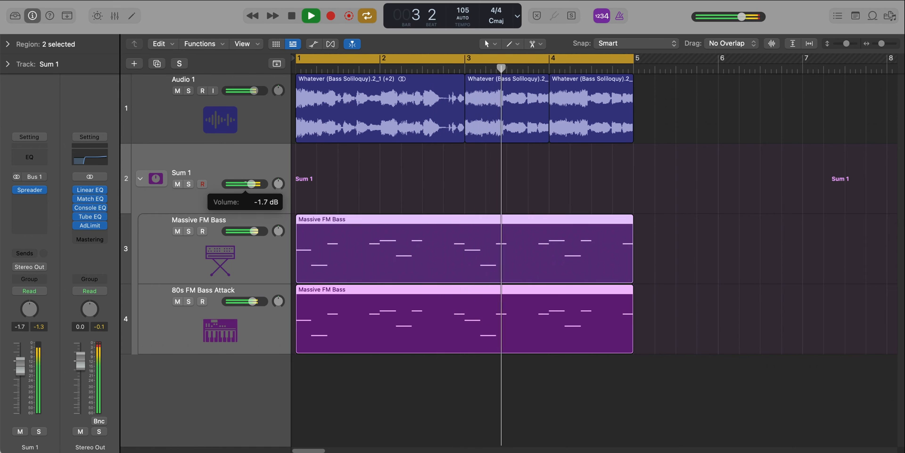
pyautogui.moveTo(252, 301); pyautogui.dragTo(251, 301)
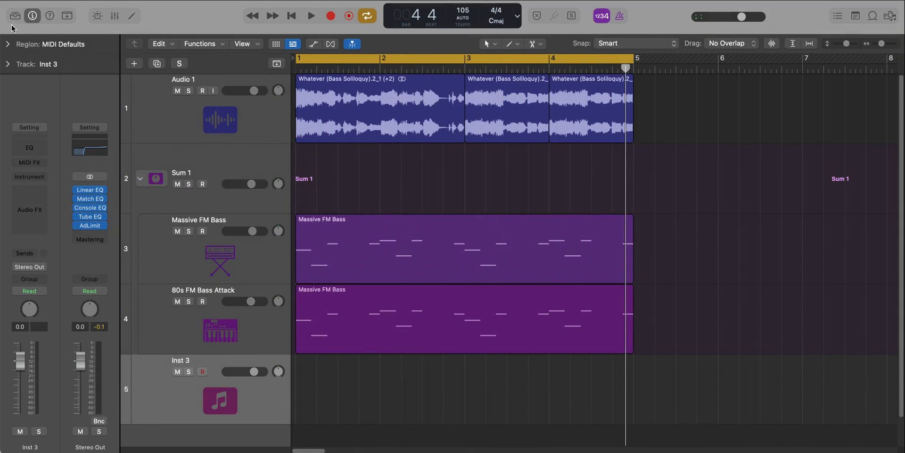
# Load the Lovin On Me Drum Kit from the Drum Kits user patches onto the Inst 3 track
pyautogui.click(15, 15)
pyautogui.click(43, 185)
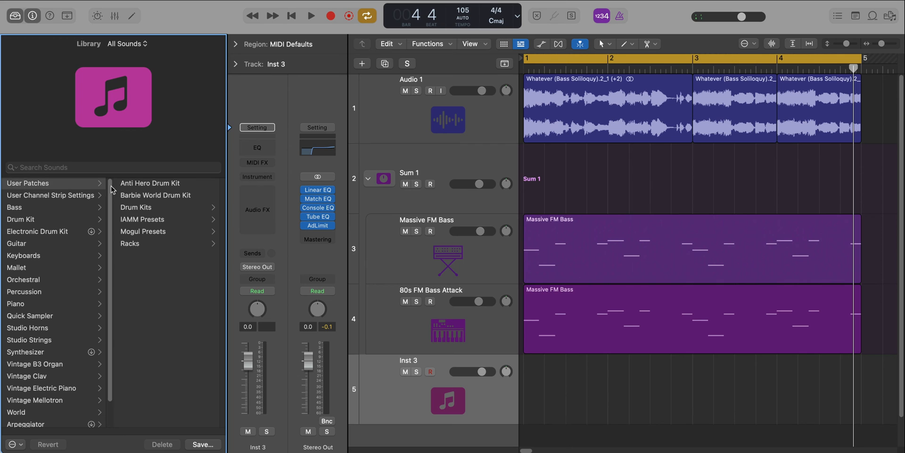
pyautogui.click(137, 207)
pyautogui.scroll(-10, 167, 298)
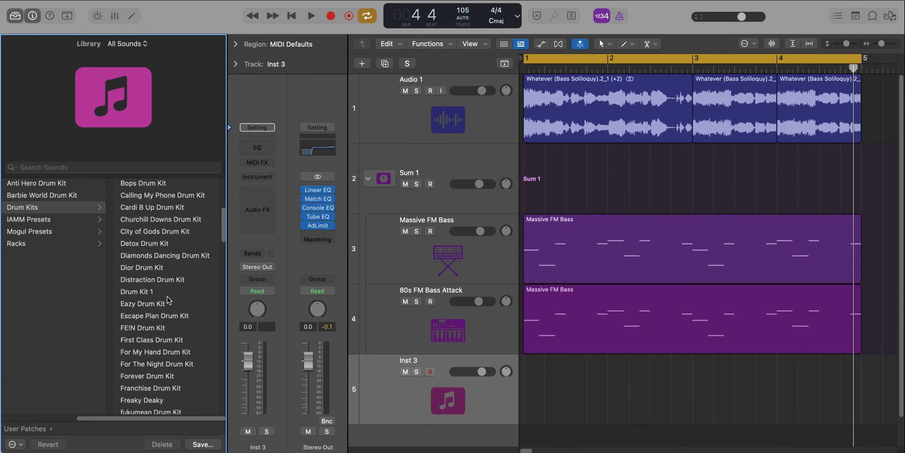
pyautogui.scroll(-10, 167, 307)
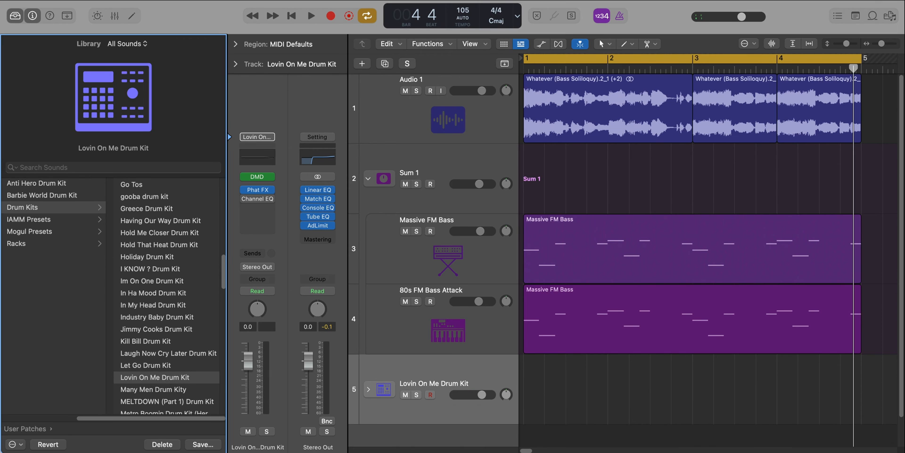
pyautogui.click(14, 16)
# Expand the drum kit and program lovin on me snare 2 with hits on steps 1 and 11, extending the pattern to 32 steps
pyautogui.scroll(-2, 172, 324)
pyautogui.click(140, 360)
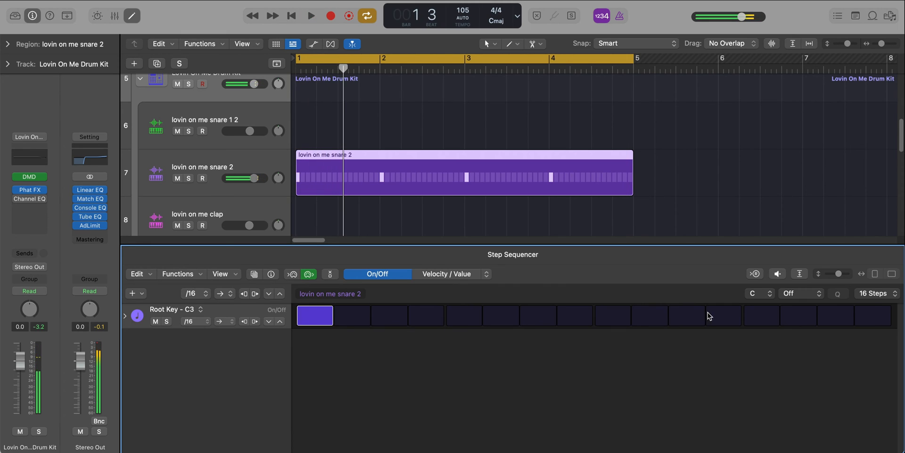
pyautogui.press('space')
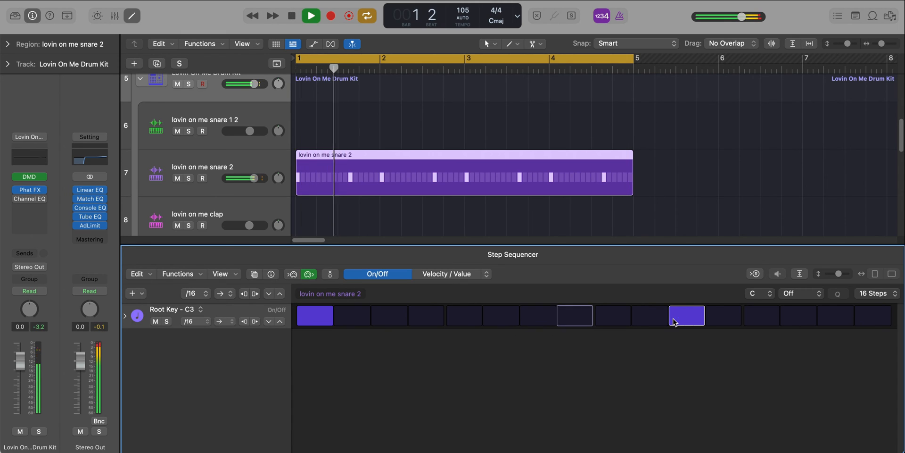
pyautogui.press('space')
pyautogui.click(877, 294)
pyautogui.click(879, 317)
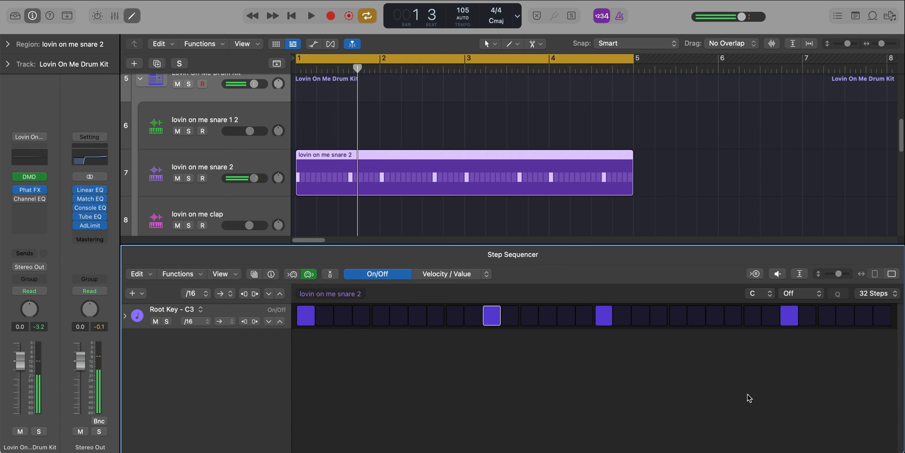
pyautogui.press('space')
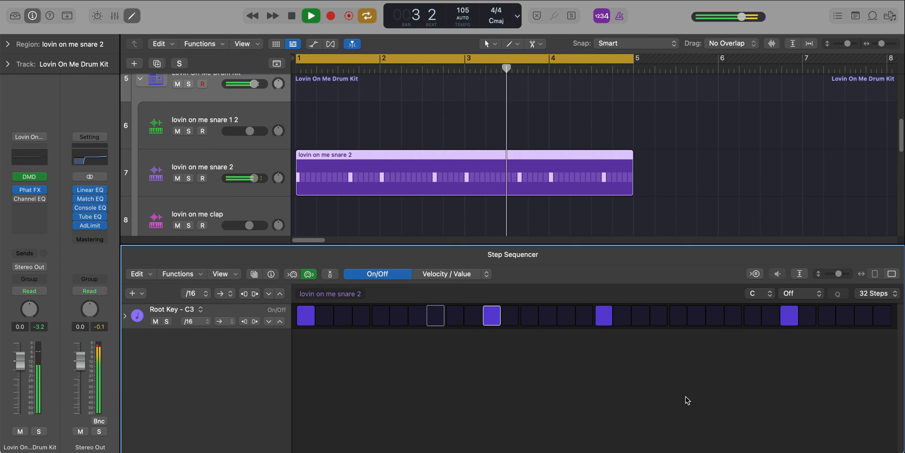
# Create a pattern region at bar 1 on the lovin on me snare 1 2 track and play the beat
pyautogui.press('e')
pyautogui.press('space')
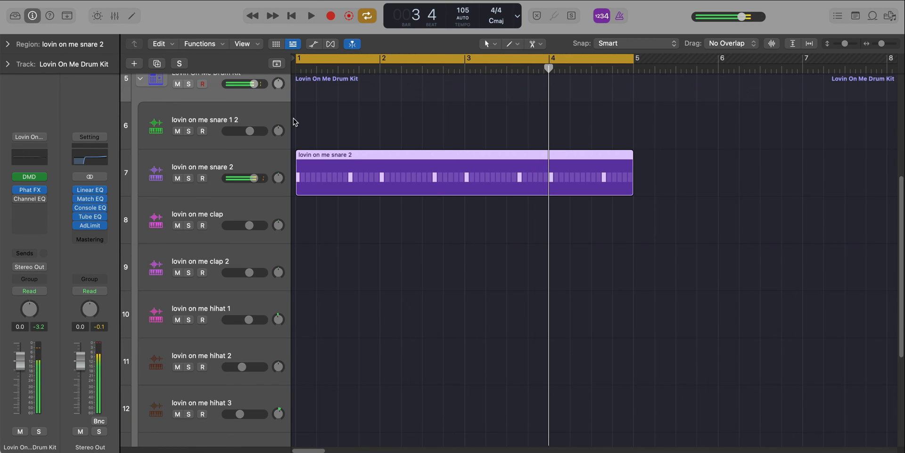
pyautogui.rightClick(294, 122)
pyautogui.click(343, 137)
pyautogui.press('space')
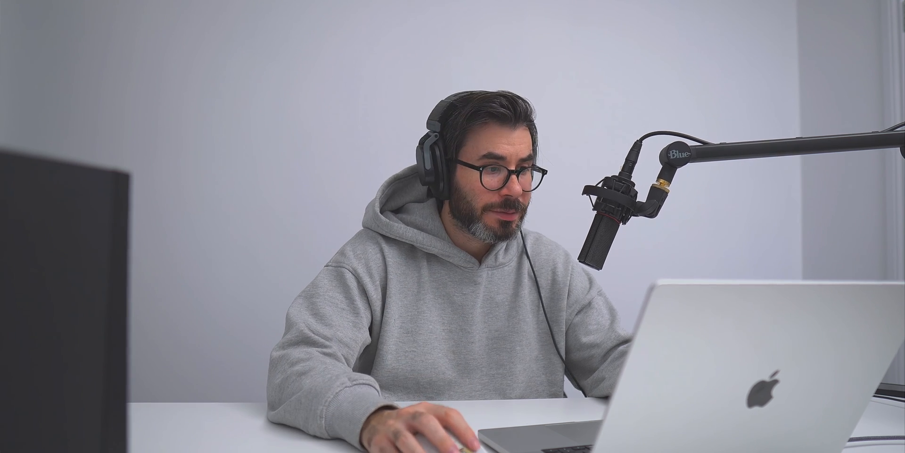
# Place a hit on step 13 of the lovin on me clap pattern and close the step editor
pyautogui.click(752, 317)
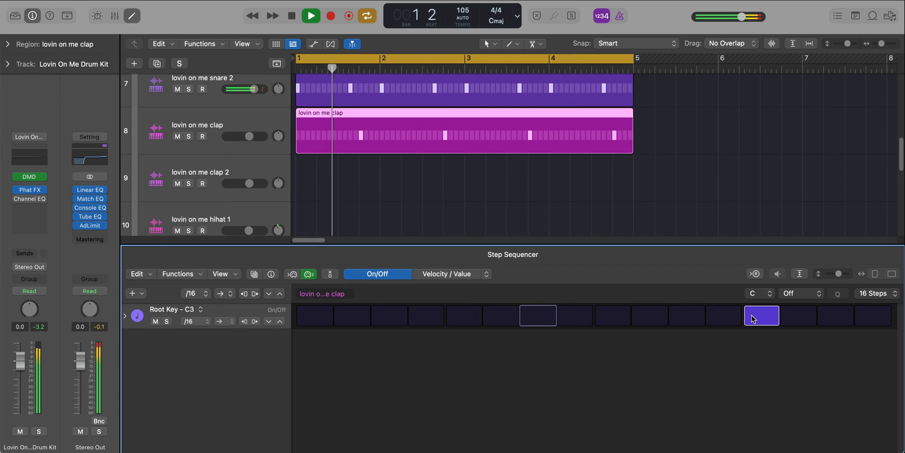
pyautogui.press('x')
pyautogui.press('x')
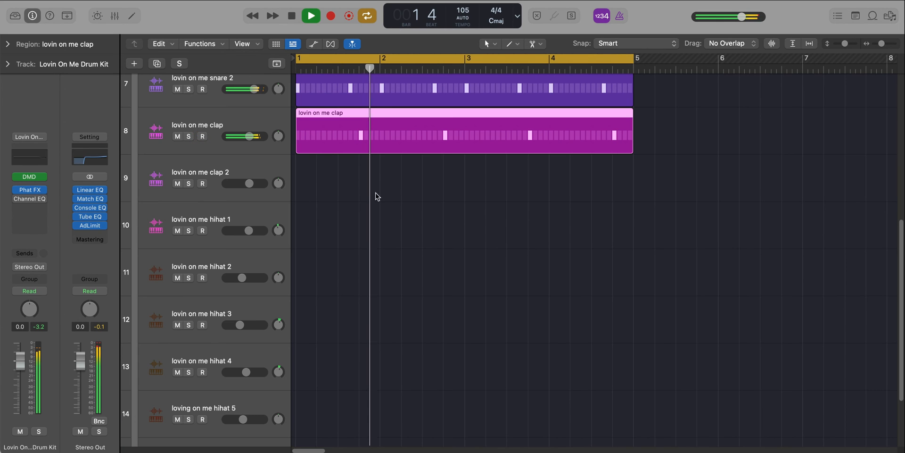
# Create a pattern region at bar 1 on the lovin on me clap 2 track with a hit on step 5
pyautogui.rightClick(303, 174)
pyautogui.click(312, 192)
pyautogui.press('space')
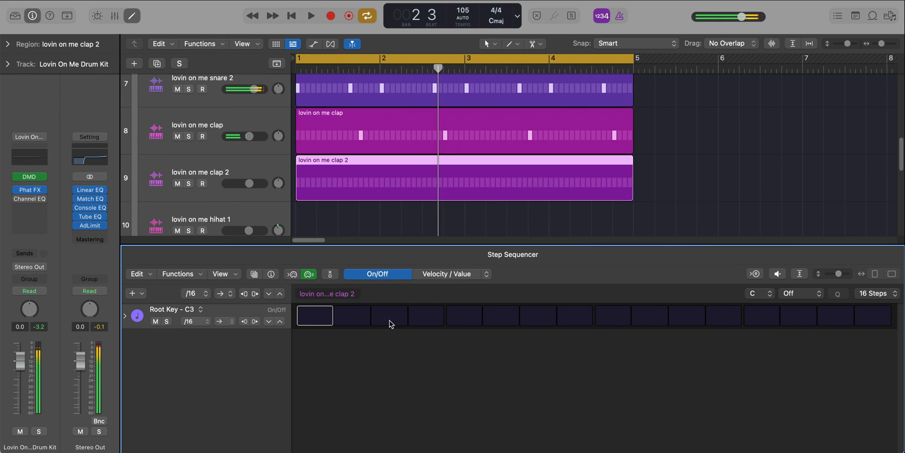
pyautogui.press('x')
pyautogui.press('x')
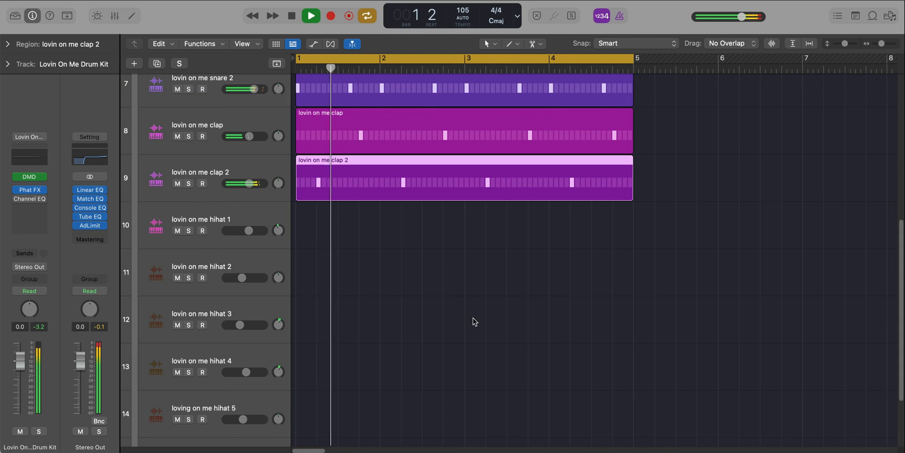
# Create hi-hat pattern regions with a hit on step 3 for lovin on me hihat 1 and on step 15 for lovin on me hihat 2
pyautogui.press('super+Left')
pyautogui.press('super+Up')
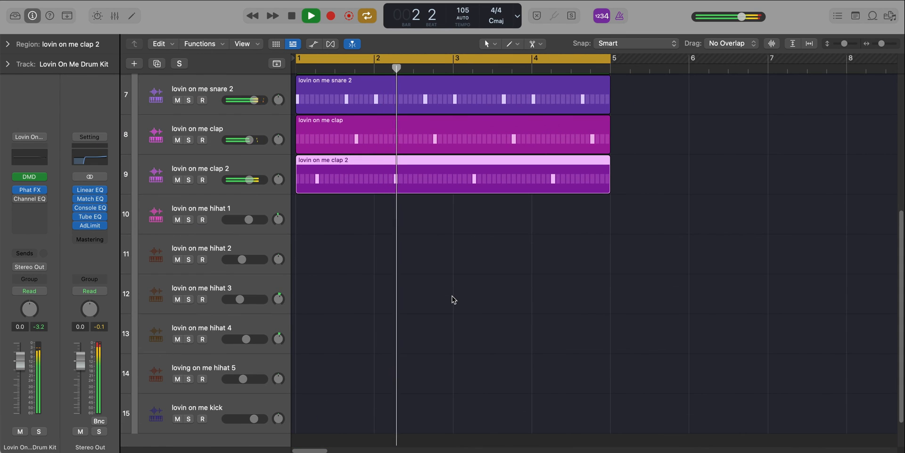
pyautogui.press('super+Left')
pyautogui.press('super+Up')
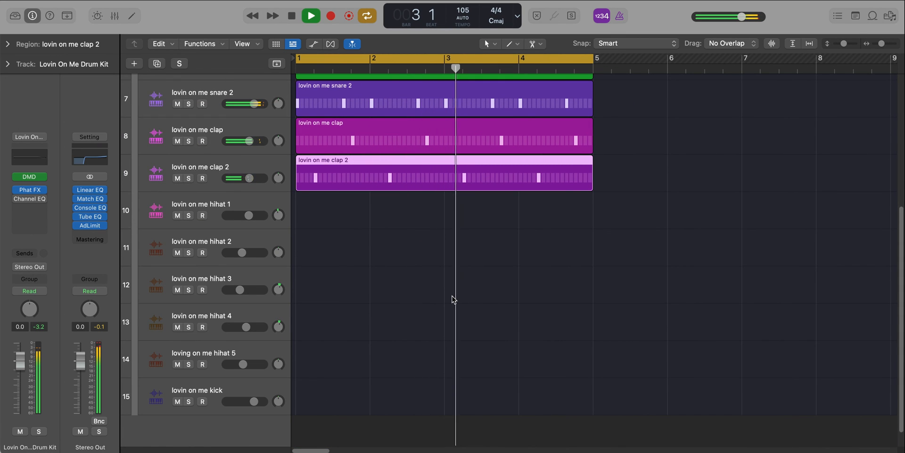
pyautogui.press('super+Up')
pyautogui.press('super+Up')
pyautogui.press('super+Up')
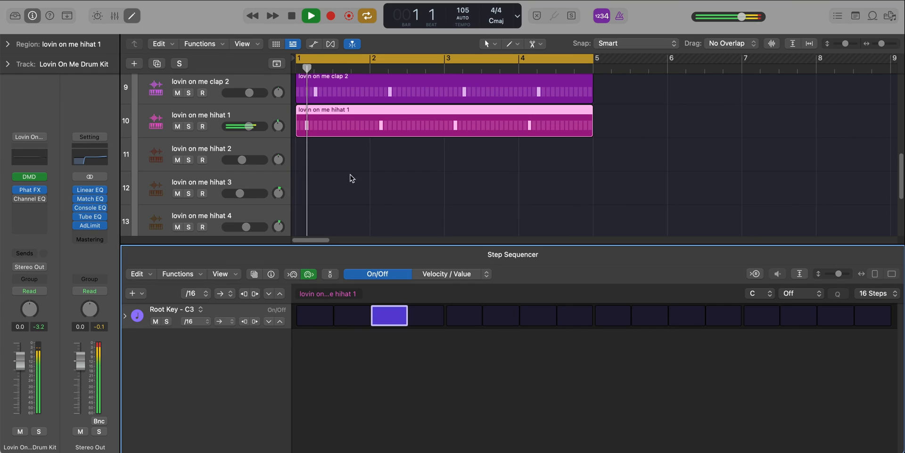
pyautogui.rightClick(305, 154)
pyautogui.click(341, 167)
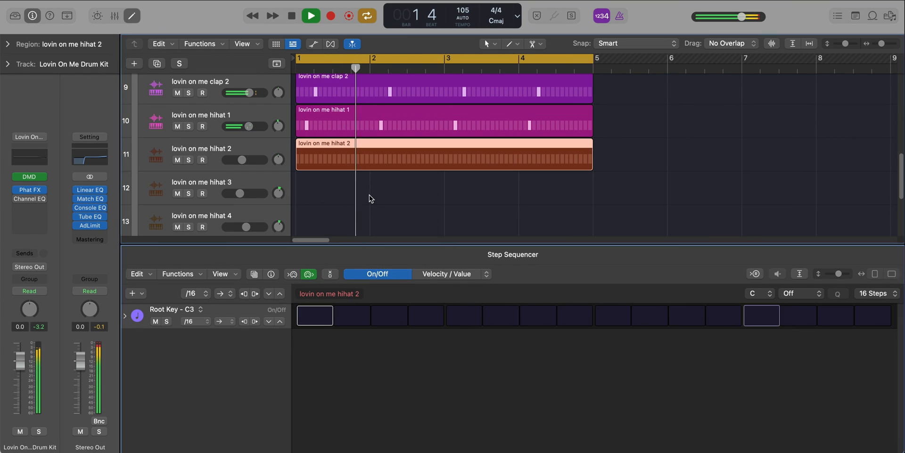
pyautogui.click(830, 315)
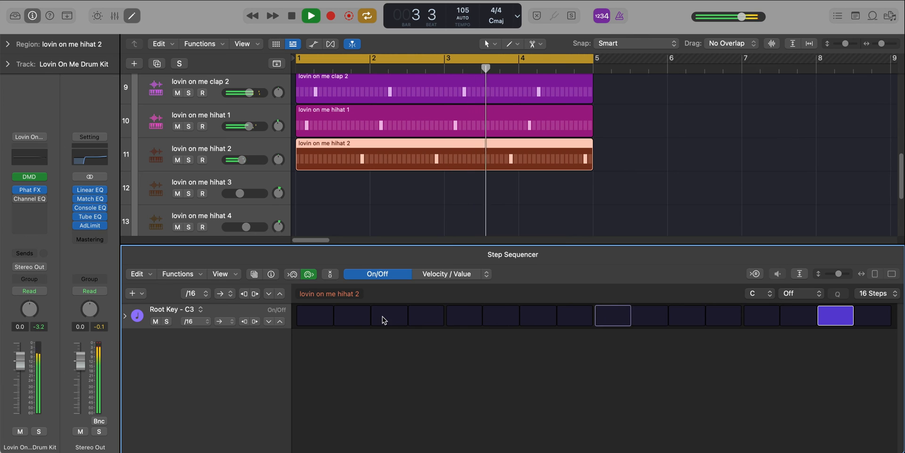
pyautogui.press('x')
pyautogui.press('x')
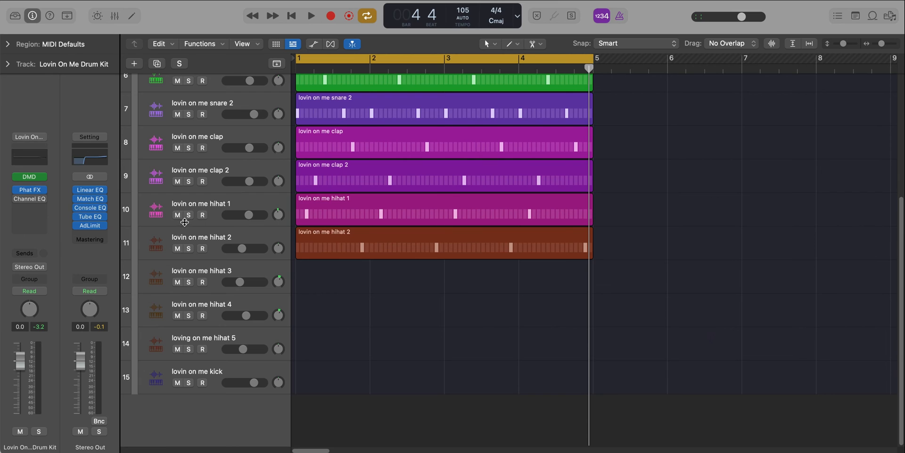
# Solo and play lovin on me hihat 1 and hihat 2, then open the Echo effect on hihat 1
pyautogui.click(188, 215)
pyautogui.click(190, 249)
pyautogui.press('space')
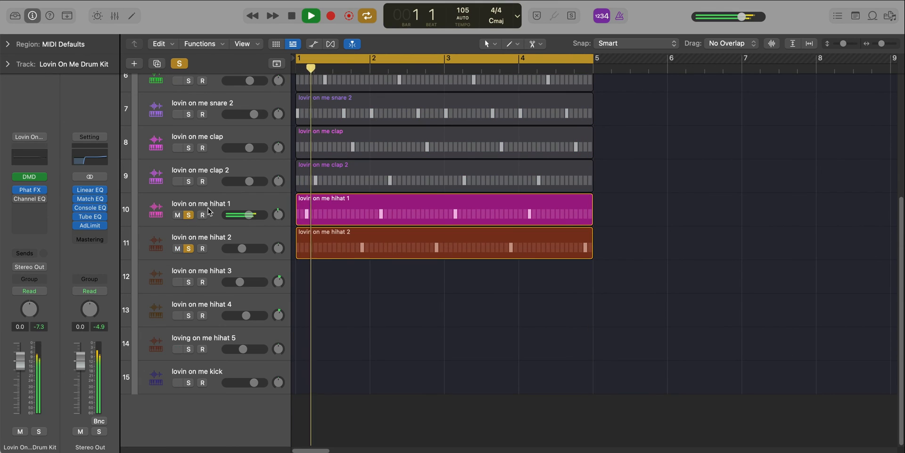
pyautogui.click(210, 209)
pyautogui.click(42, 212)
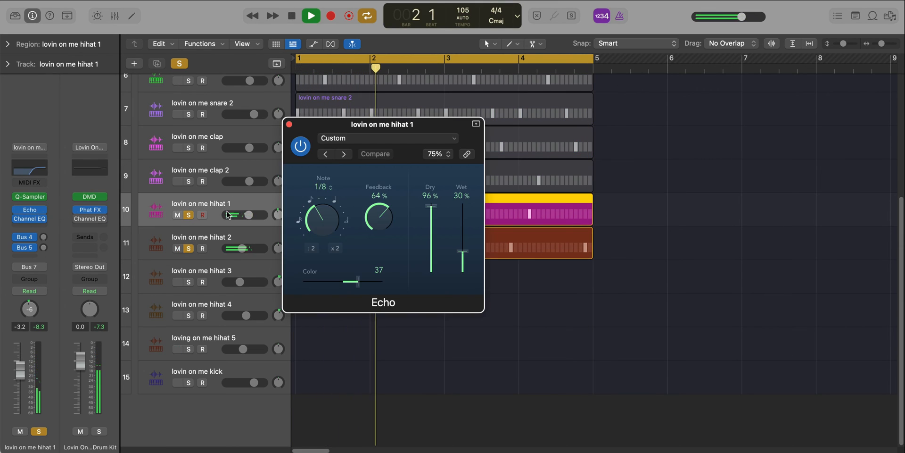
# Inspect the Echo settings on lovin on me hihat 2 and take the track out of solo
pyautogui.click(289, 125)
pyautogui.click(210, 243)
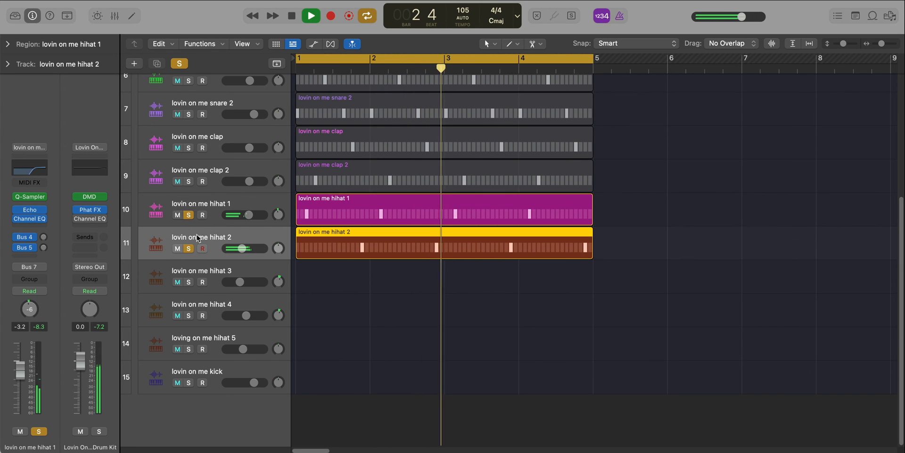
pyautogui.click(28, 210)
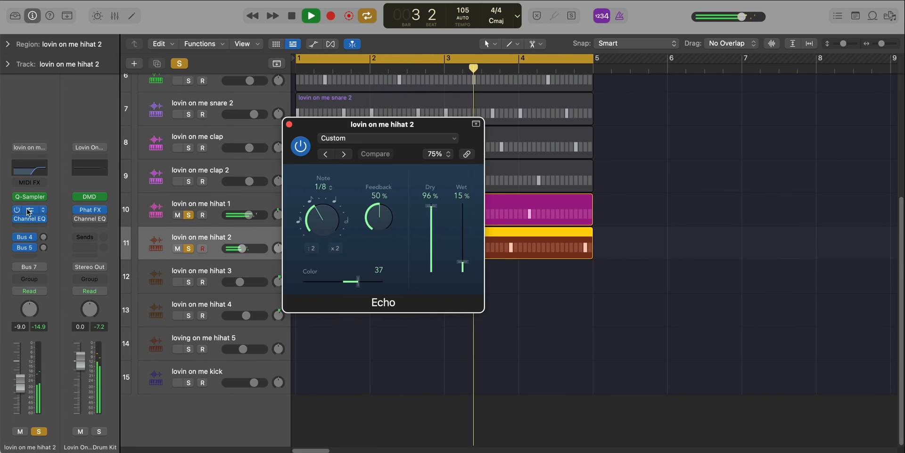
pyautogui.click(289, 125)
pyautogui.click(189, 248)
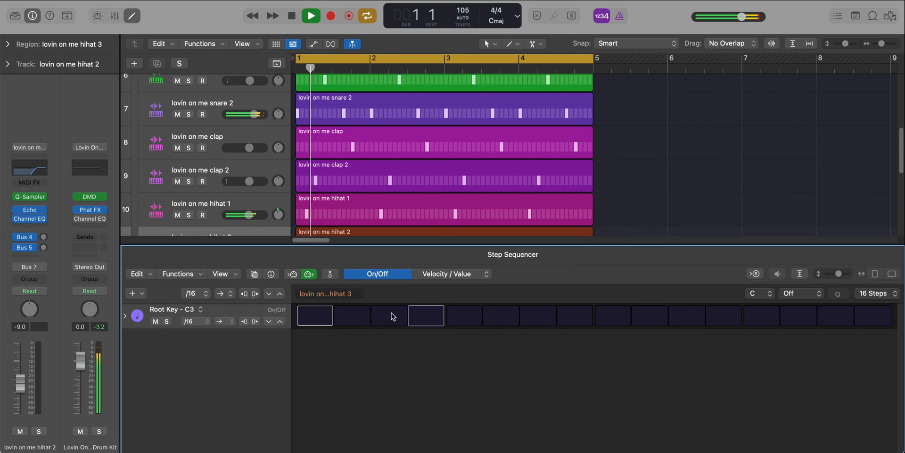
# Place hits on steps 3–4, 7–8, 11–12 and 15–16 of the lovin on me hihat 3 pattern, varying their velocities between 30 and 100
pyautogui.moveTo(391, 313); pyautogui.dragTo(415, 324)
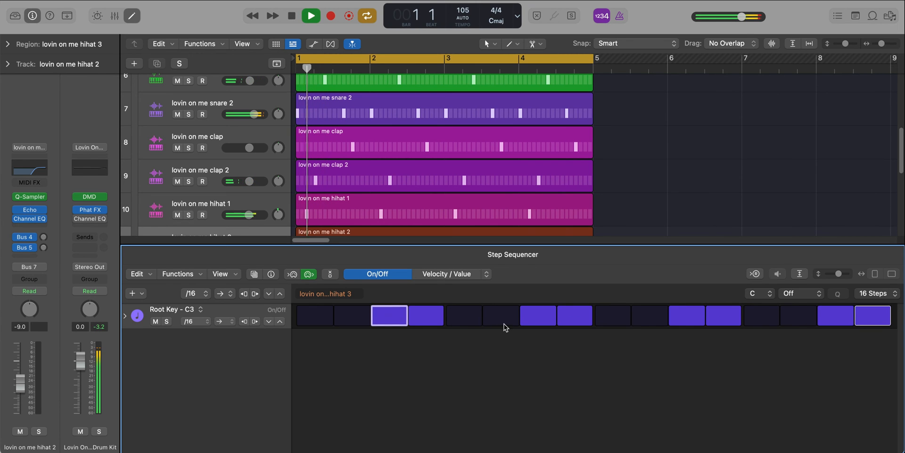
pyautogui.click(450, 274)
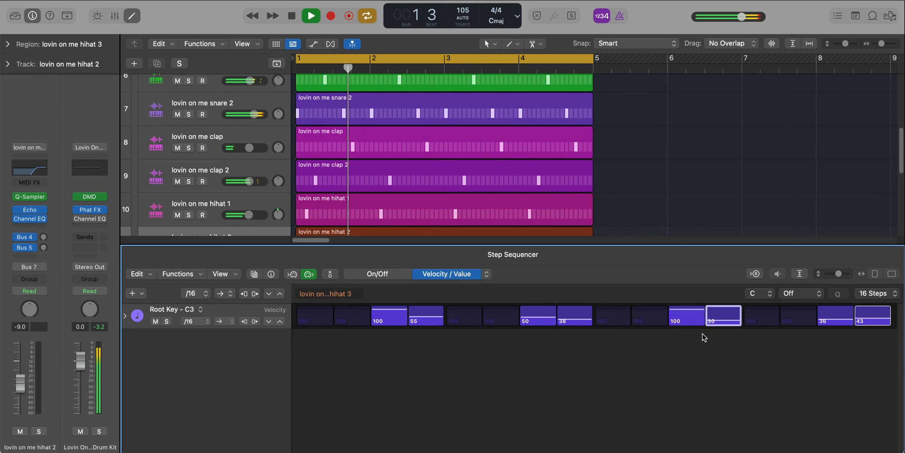
pyautogui.press('e')
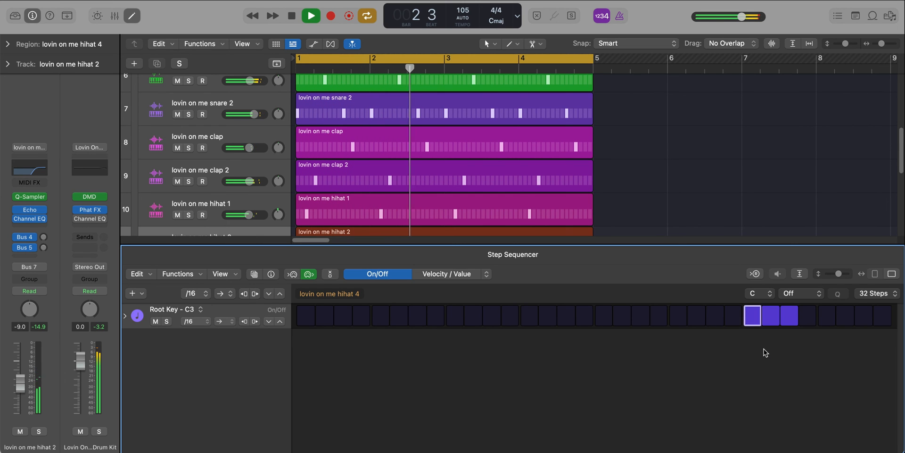
# Finish the 32-step lovin on me hihat 4 pattern with hits on steps 25 to 27 and raise the track volume slightly
pyautogui.press('e')
pyautogui.press('x')
pyautogui.press('x')
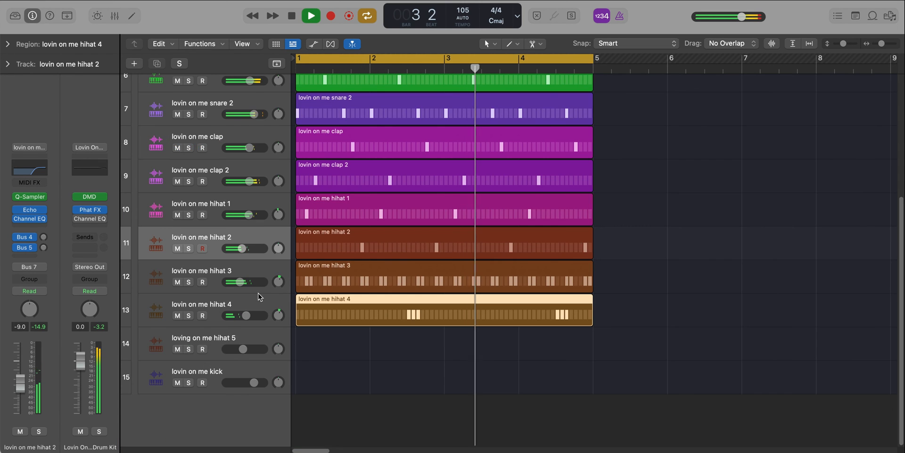
pyautogui.moveTo(246, 316); pyautogui.dragTo(249, 316)
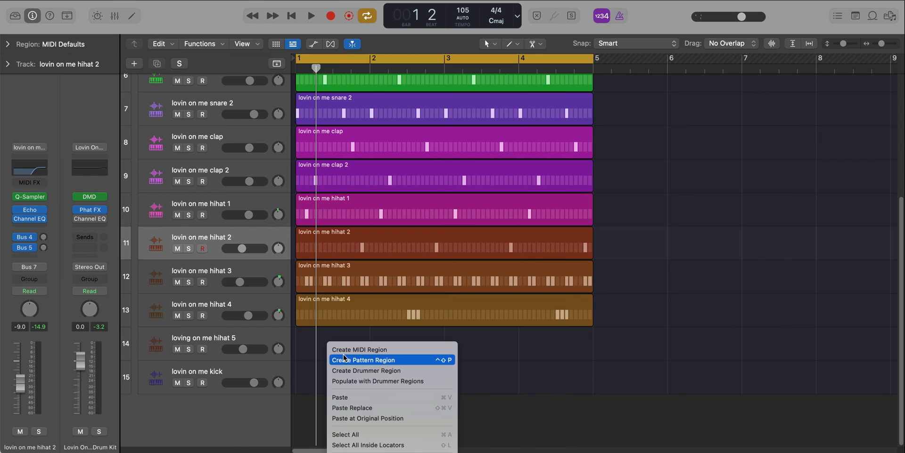
# Create a pattern region on the loving on me hihat 5 track with hits on steps 7 and 15, and raise its volume slightly
pyautogui.click(348, 357)
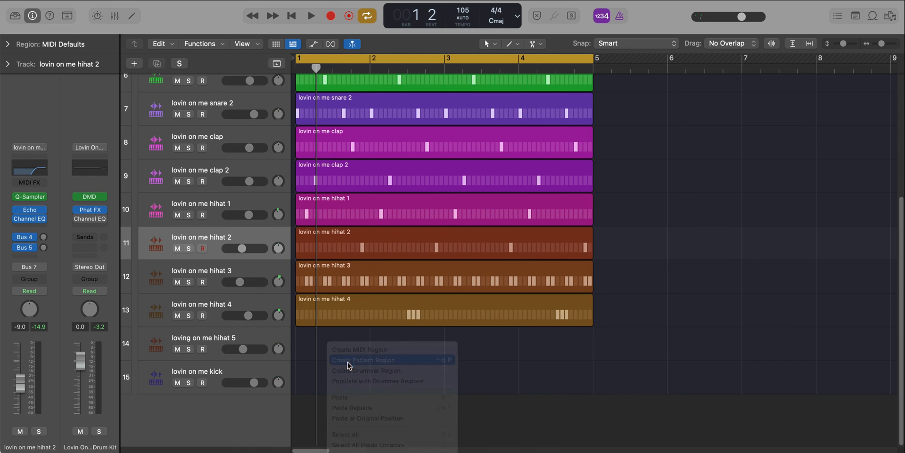
pyautogui.click(537, 320)
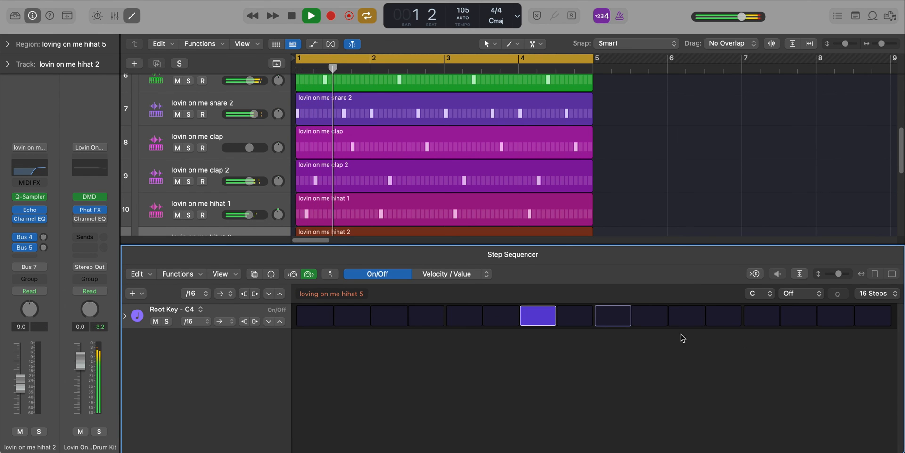
pyautogui.click(831, 321)
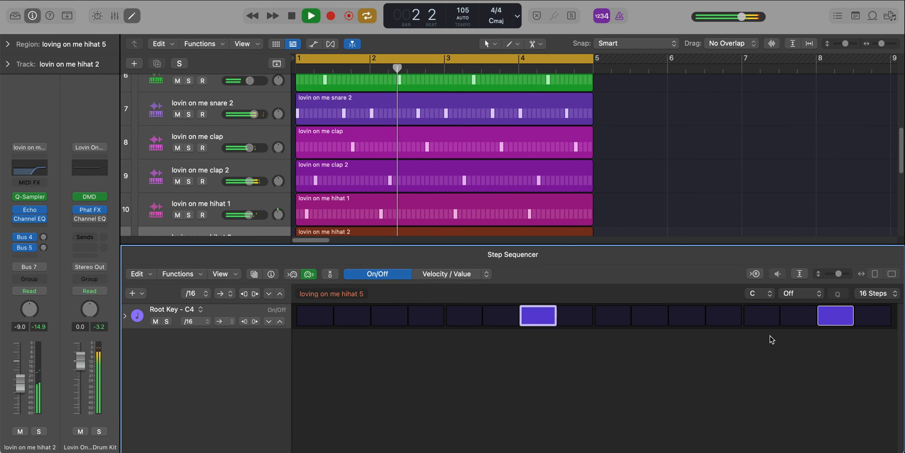
pyautogui.press('e')
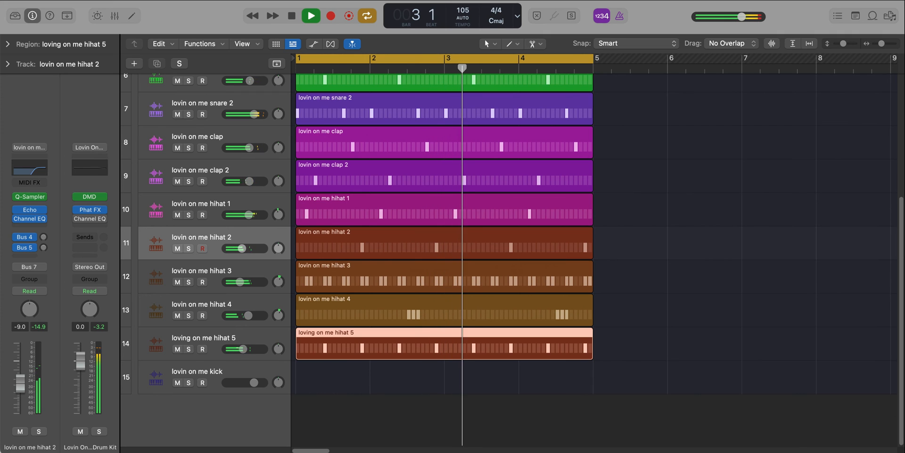
pyautogui.moveTo(246, 349); pyautogui.dragTo(250, 351)
# Create a pattern region at bar 1 on the lovin on me kick track with a hit on step 1, and lower its volume slightly
pyautogui.rightClick(304, 377)
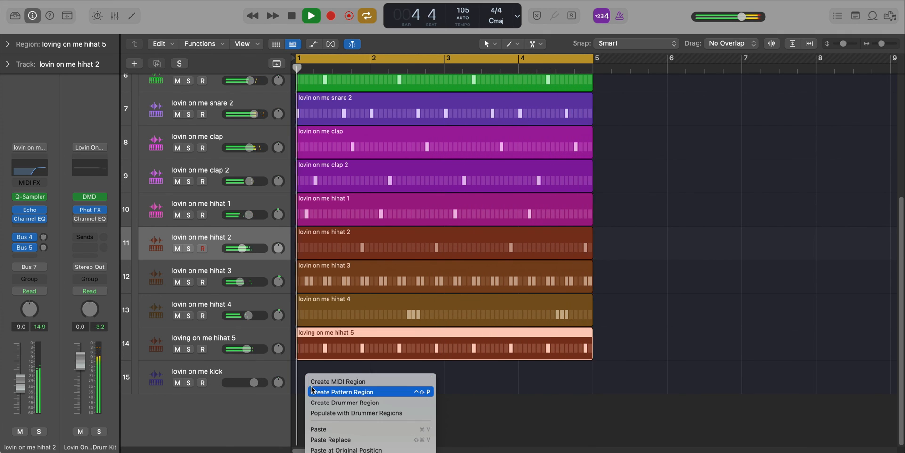
pyautogui.click(407, 401)
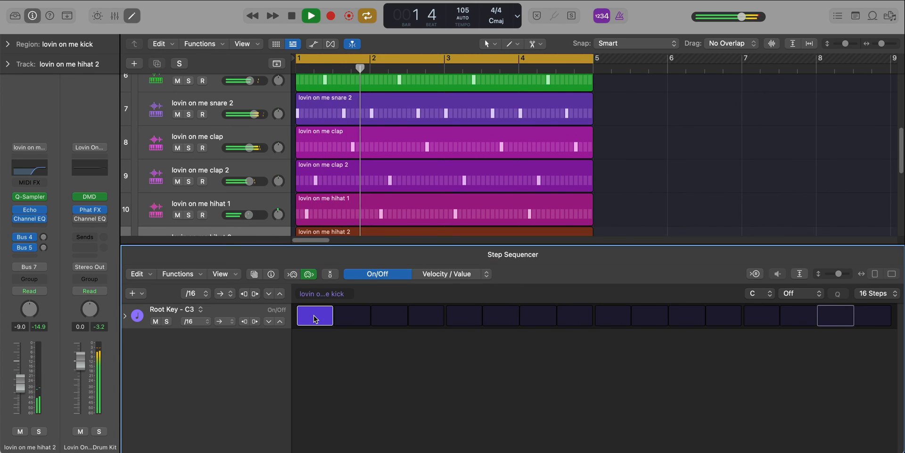
pyautogui.press('e')
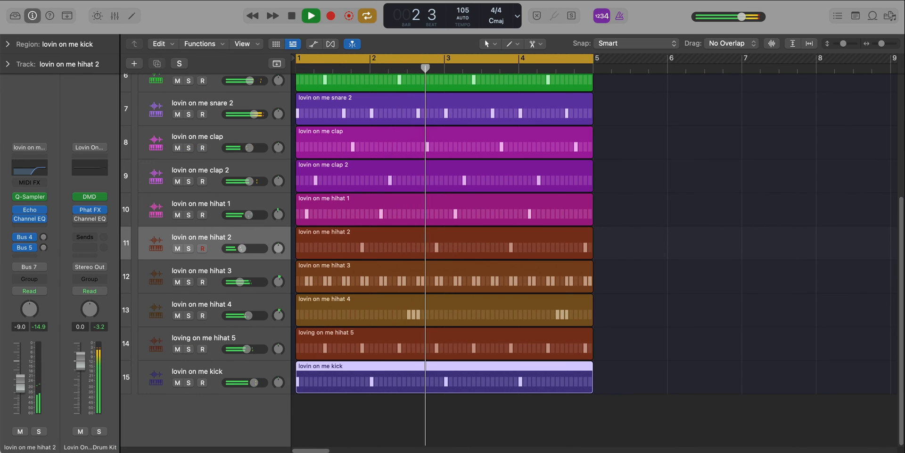
pyautogui.moveTo(254, 382); pyautogui.dragTo(251, 380)
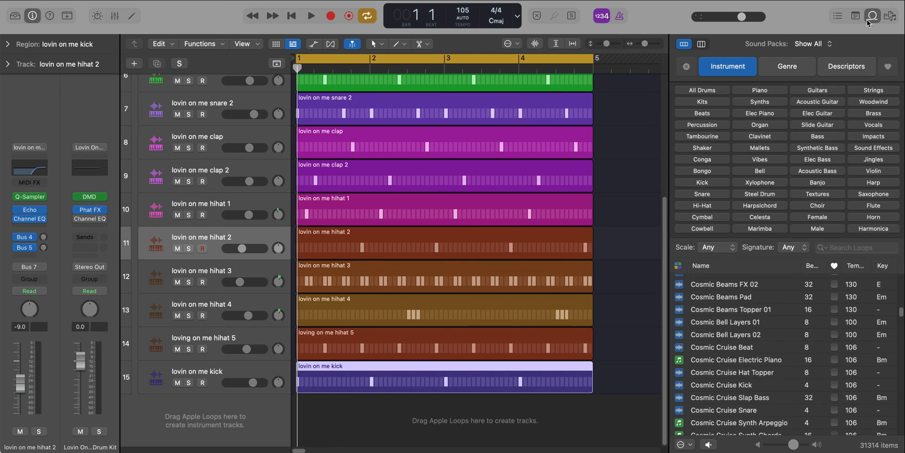
# Filter the Apple Loops by the Percussion instrument and the House genre
pyautogui.click(716, 124)
pyautogui.click(795, 70)
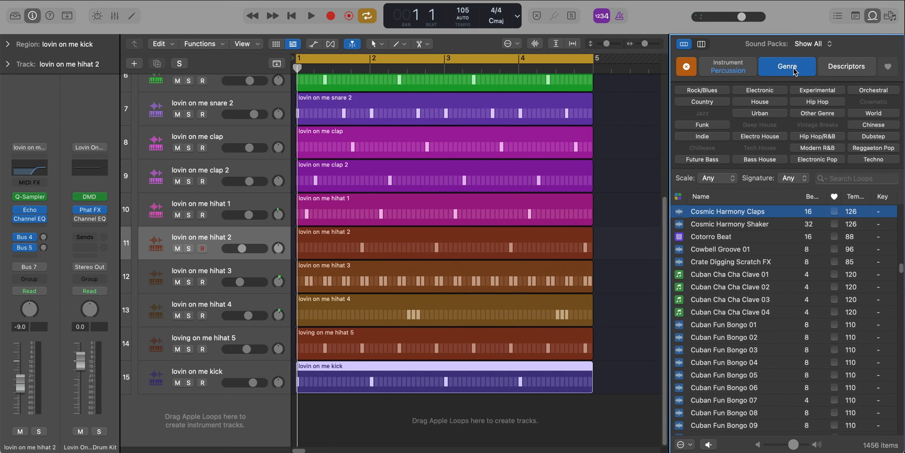
pyautogui.click(767, 105)
# Audition the House percussion loops and add Sky High Drift Shaker on a new track at bar 1
pyautogui.click(741, 248)
pyautogui.scroll(-5, 741, 264)
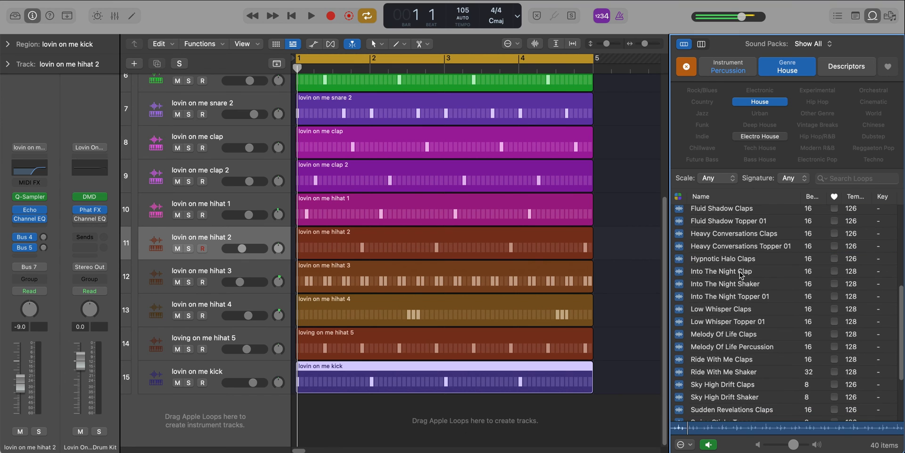
pyautogui.click(741, 273)
pyautogui.scroll(-3, 741, 276)
pyautogui.click(735, 303)
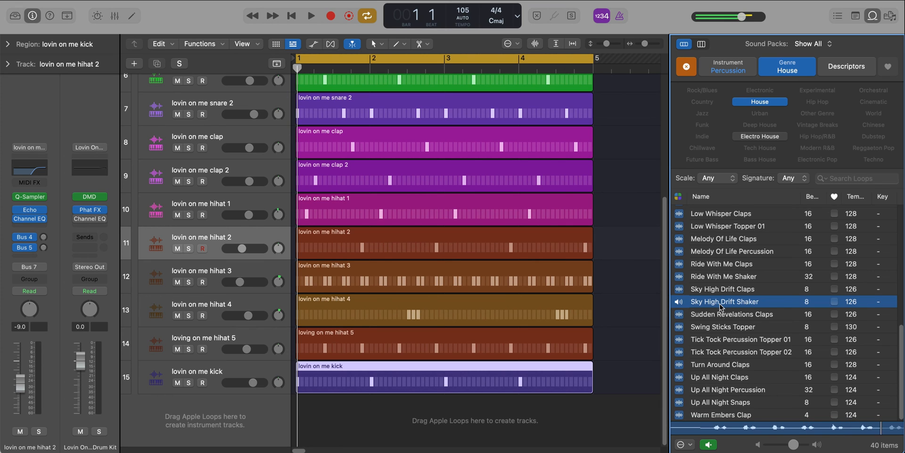
pyautogui.press('space')
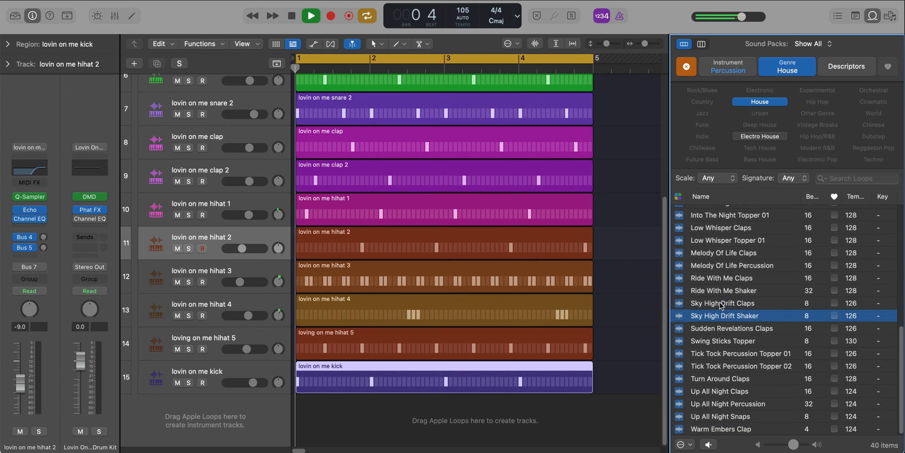
pyautogui.press('space')
pyautogui.moveTo(721, 321); pyautogui.dragTo(309, 419)
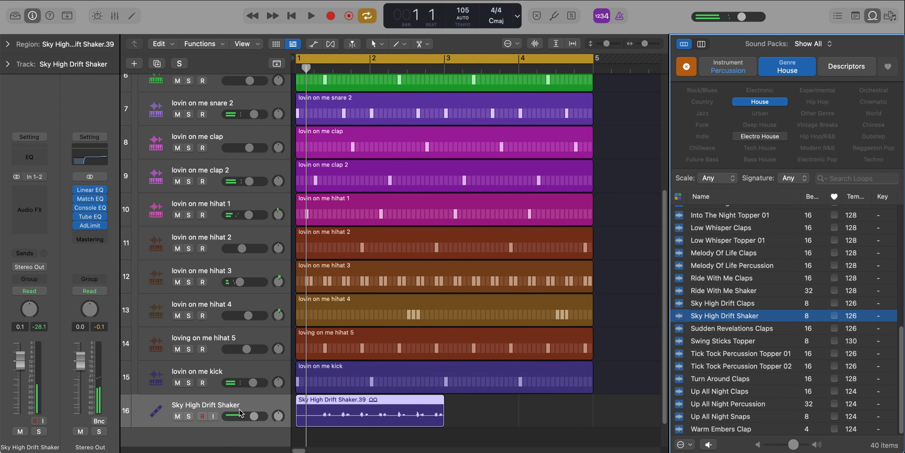
# Solo the Sky High Drift Shaker, split its region at bar 2, delete the first part and move the second to bar 1
pyautogui.click(187, 415)
pyautogui.press('space')
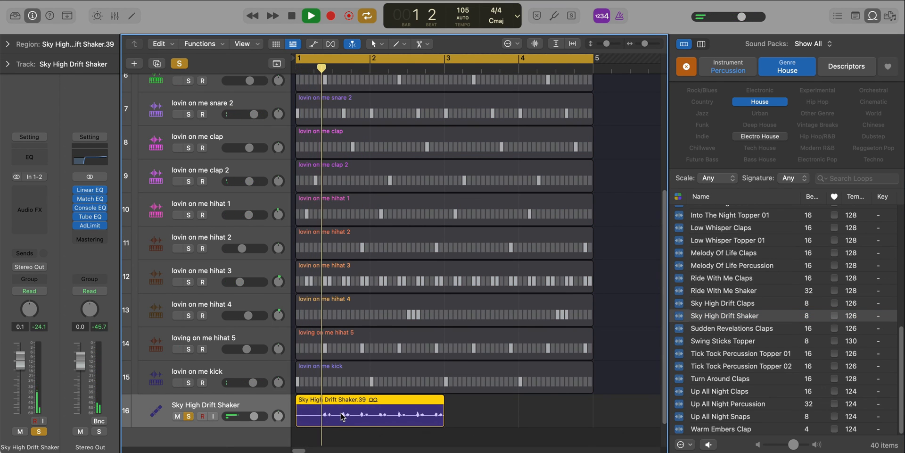
pyautogui.press('space')
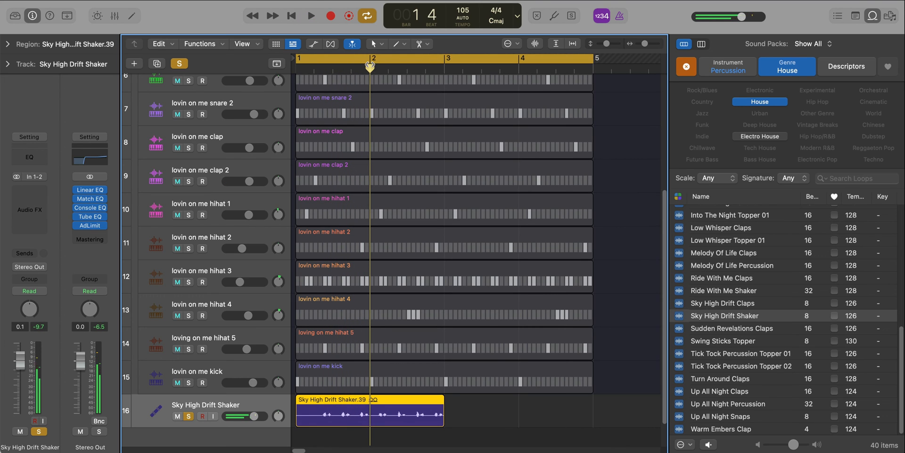
pyautogui.press('super+t')
pyautogui.click(361, 400)
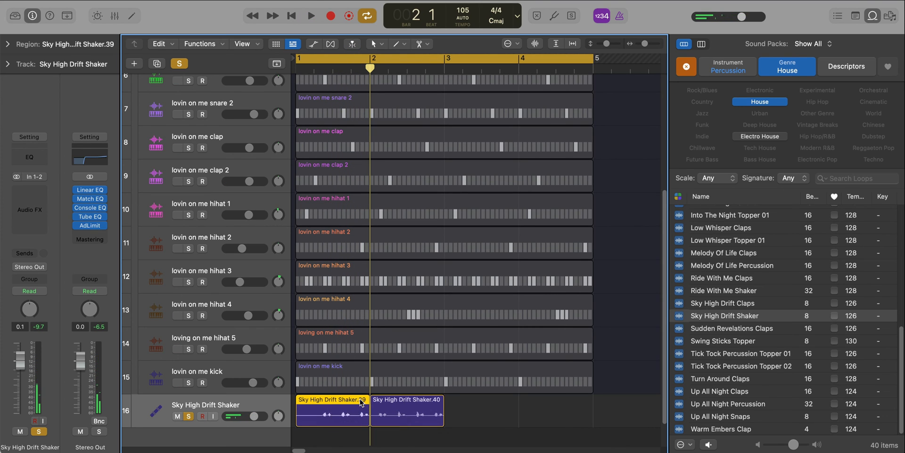
pyautogui.press('Delete')
pyautogui.moveTo(394, 404); pyautogui.dragTo(308, 415)
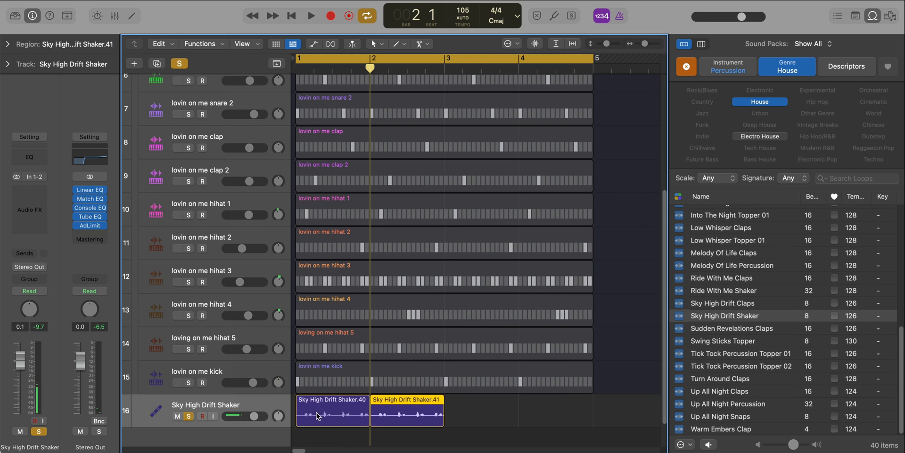
# Repeat the one-bar shaker region three times to fill bars 1 to 4, then play from the start with the shaker unsoloed
pyautogui.press('super+r')
pyautogui.press('super+r')
pyautogui.press('super+r')
pyautogui.press('Return')
pyautogui.press('space')
pyautogui.click(188, 415)
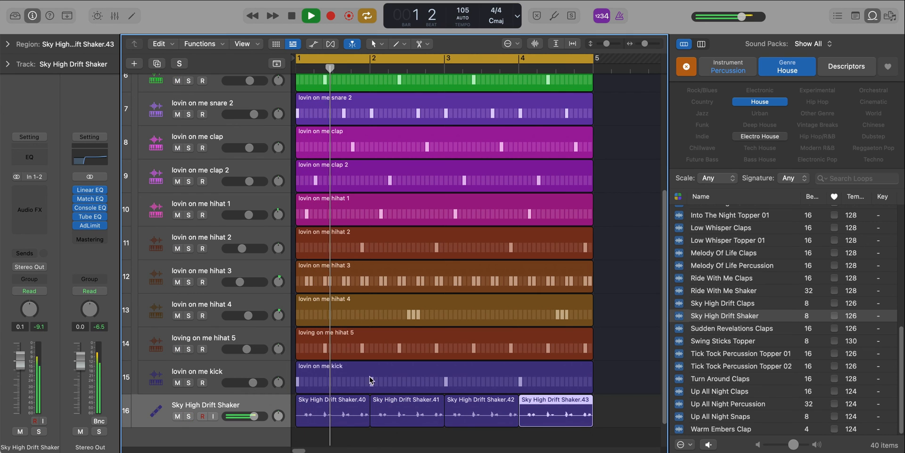
# Insert a Channel EQ on the Sky High Drift Shaker track and lower its level to -4.7 dB
pyautogui.press('o')
pyautogui.press('super+Up')
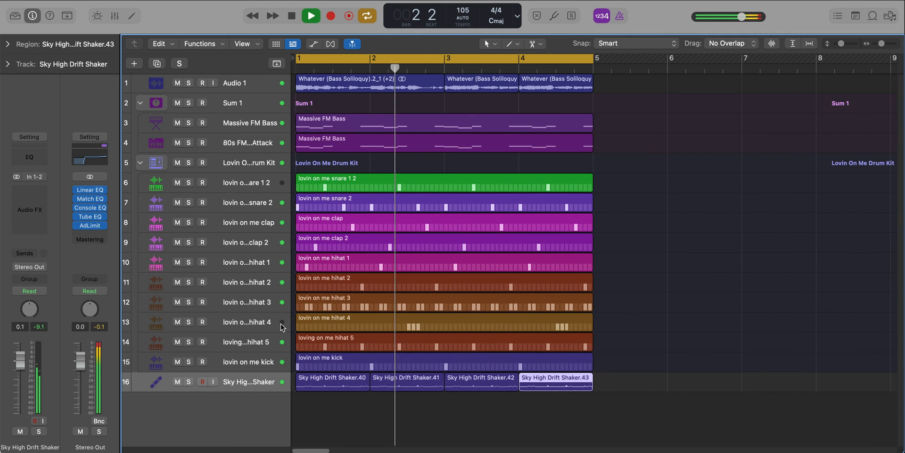
pyautogui.click(29, 157)
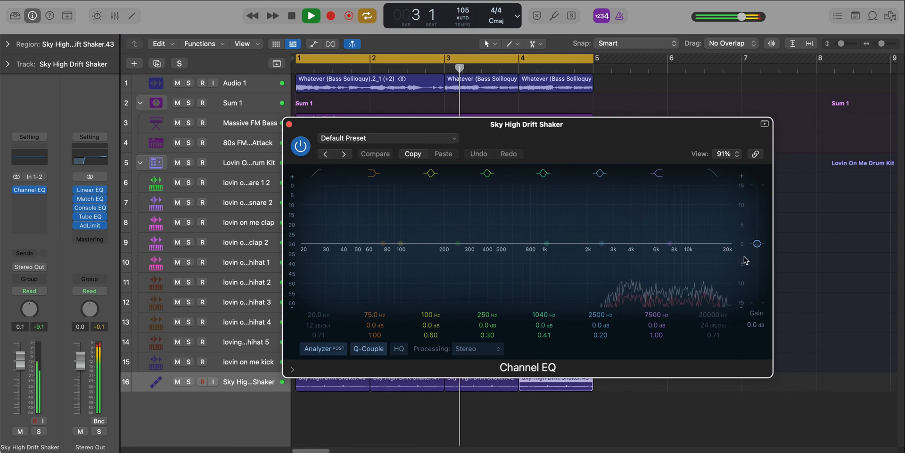
pyautogui.click(289, 124)
pyautogui.moveTo(20, 364); pyautogui.dragTo(21, 380)
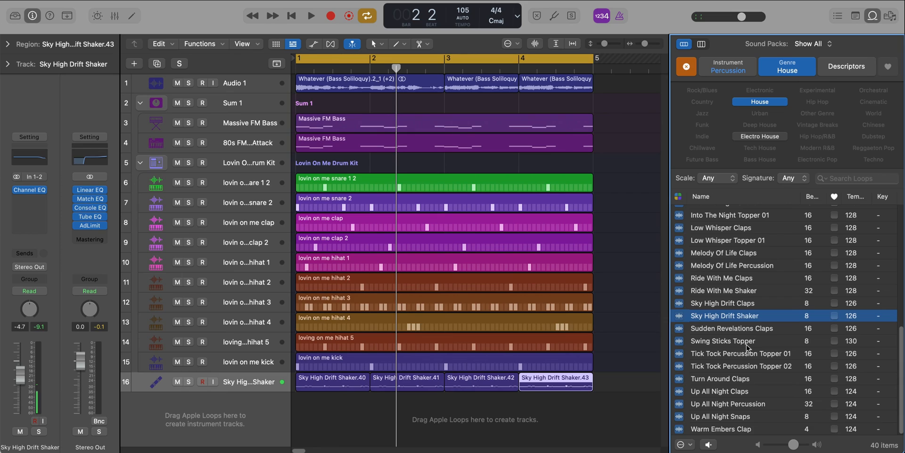
# Audition more House percussion loops, add Tick Tock Percussion Topper 01 on a new track at bar 1 and play it with the beat
pyautogui.click(744, 304)
pyautogui.click(741, 278)
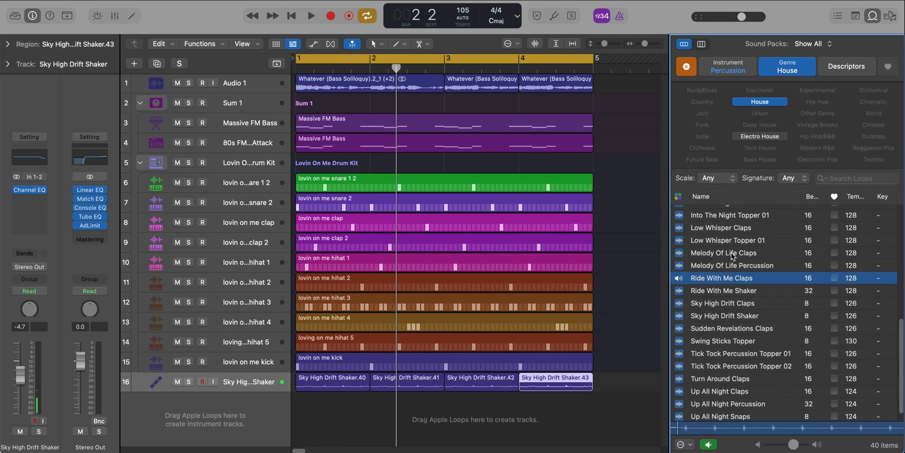
pyautogui.click(733, 255)
pyautogui.click(734, 354)
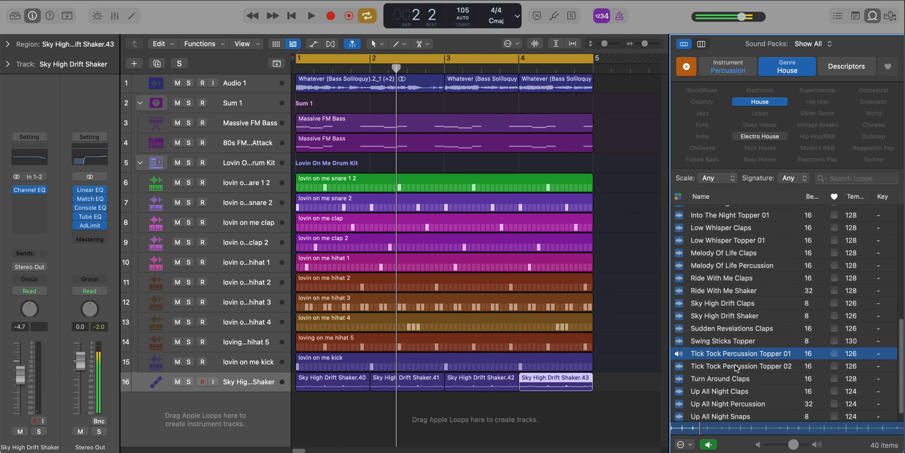
pyautogui.click(737, 367)
pyautogui.click(739, 354)
pyautogui.moveTo(741, 354); pyautogui.dragTo(263, 404)
pyautogui.press('space')
pyautogui.press('o')
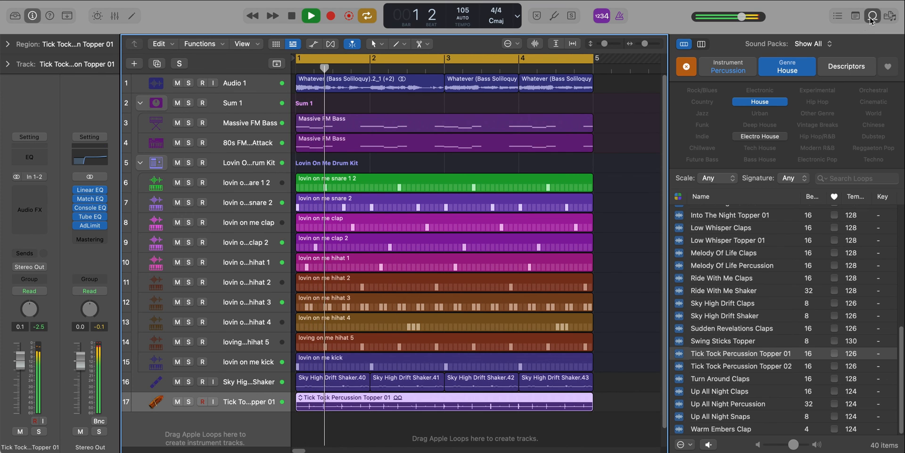
# Add a Channel EQ to Tick Tock Percussion Topper 01 with a low cut at 1080 Hz and a +1.6 dB high shelf at 7000 Hz
pyautogui.click(30, 156)
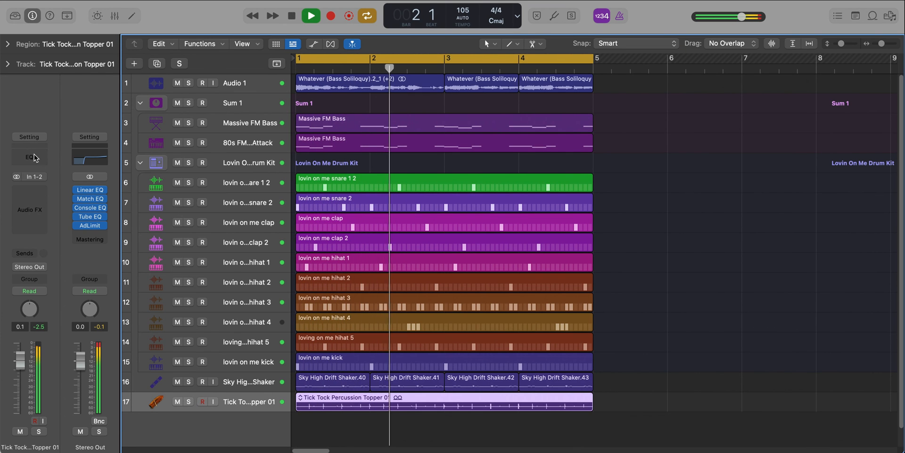
pyautogui.click(317, 174)
pyautogui.moveTo(308, 247); pyautogui.dragTo(549, 255)
pyautogui.moveTo(670, 238); pyautogui.dragTo(666, 232)
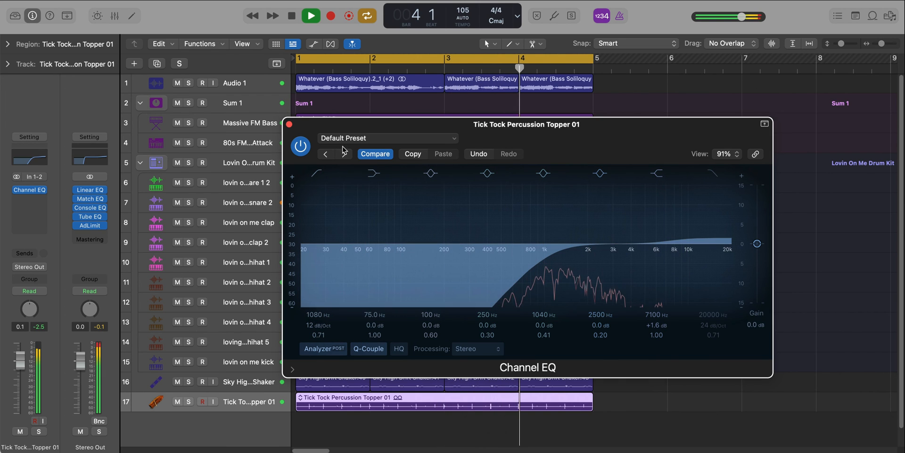
pyautogui.click(288, 124)
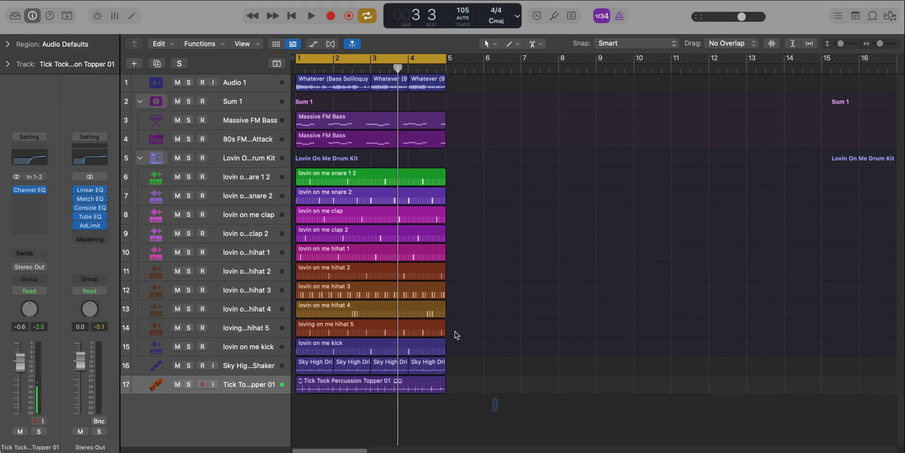
# Repeat all regions of bars 1 to 4 once into bars 5 to 8 and move the cycle range to bars 5 to 8
pyautogui.moveTo(498, 411); pyautogui.dragTo(296, 82)
pyautogui.press('super+r')
pyautogui.click(675, 138)
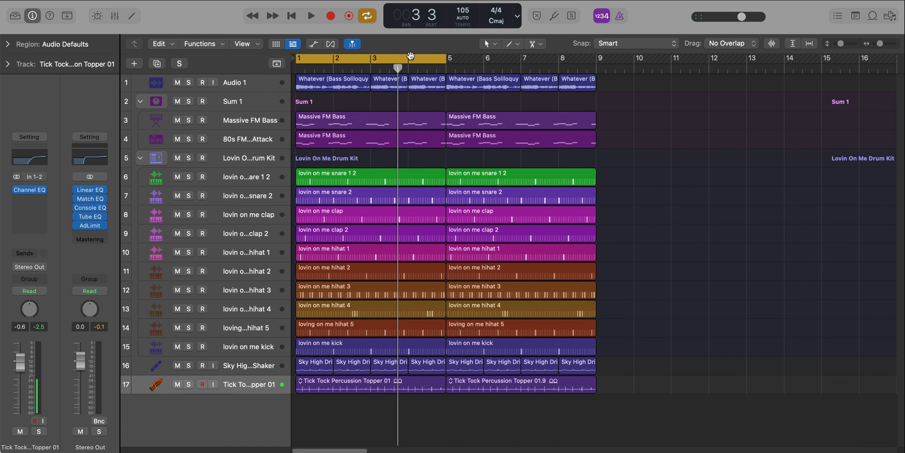
pyautogui.moveTo(450, 62); pyautogui.dragTo(597, 61)
# Solo Massive FM Bass, open its bar 5 region for note editing and extend all its notes to legato
pyautogui.click(188, 120)
pyautogui.press('space')
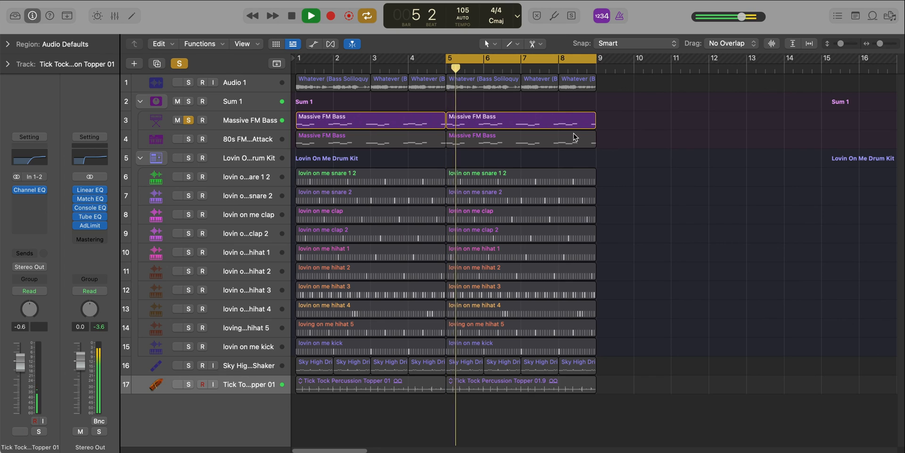
pyautogui.doubleClick(544, 118)
pyautogui.press('space')
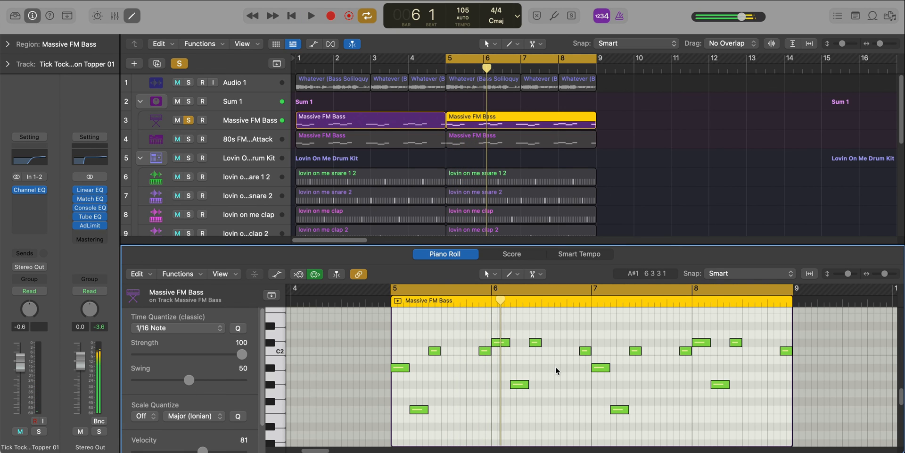
pyautogui.press('super+a')
pyautogui.hotkey('shift', '\\')
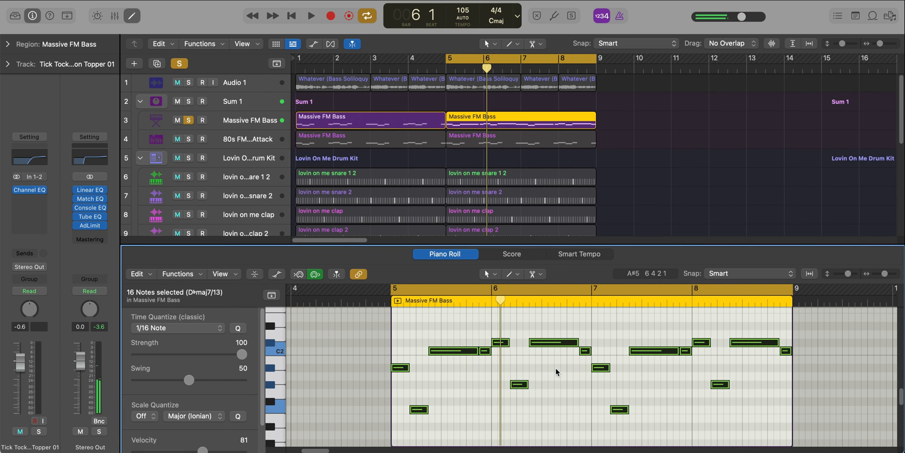
# During playback, split the long C2 note in bar 5 in two and the long C#2 note in bar 6 into four shortening pieces
pyautogui.press('space')
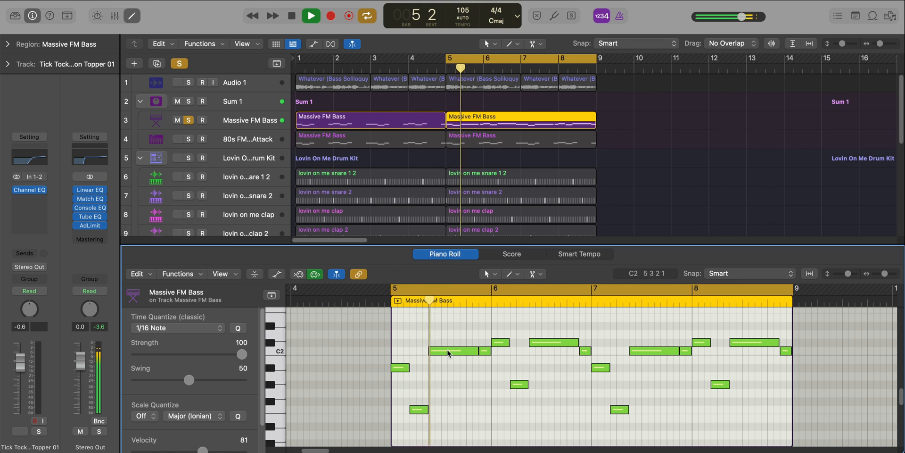
pyautogui.click(459, 351)
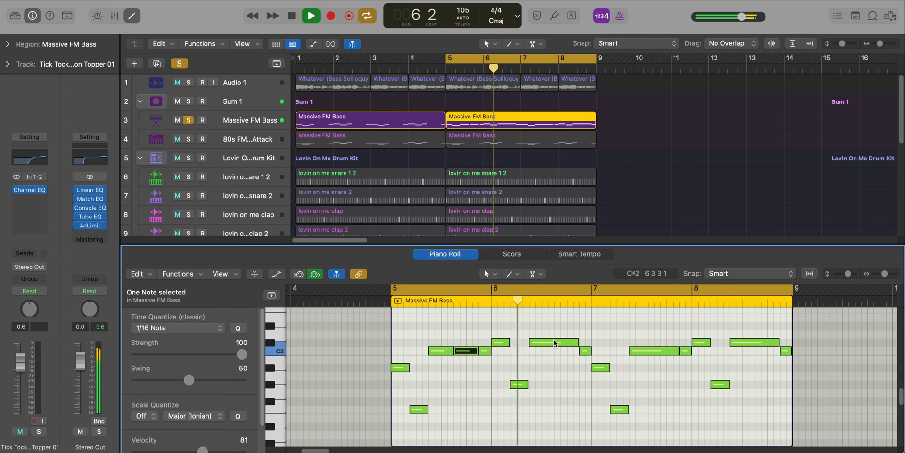
pyautogui.moveTo(456, 350); pyautogui.dragTo(572, 347)
pyautogui.press('space')
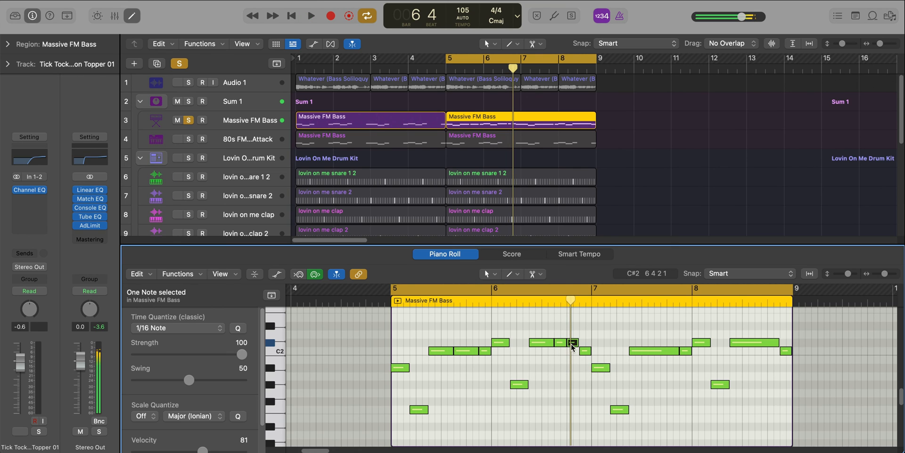
pyautogui.press('space')
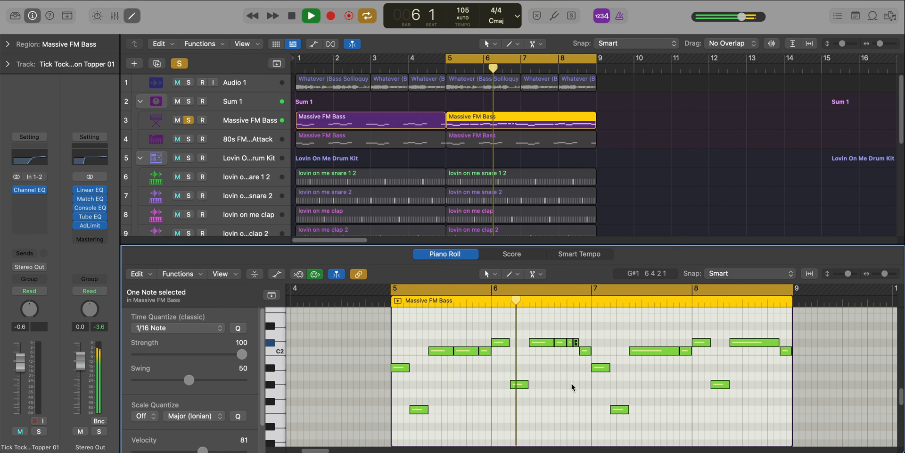
# Unsolo Massive FM Bass and split the long C2 note in bar 7 and the long C#2 note in bar 8 in half
pyautogui.click(189, 120)
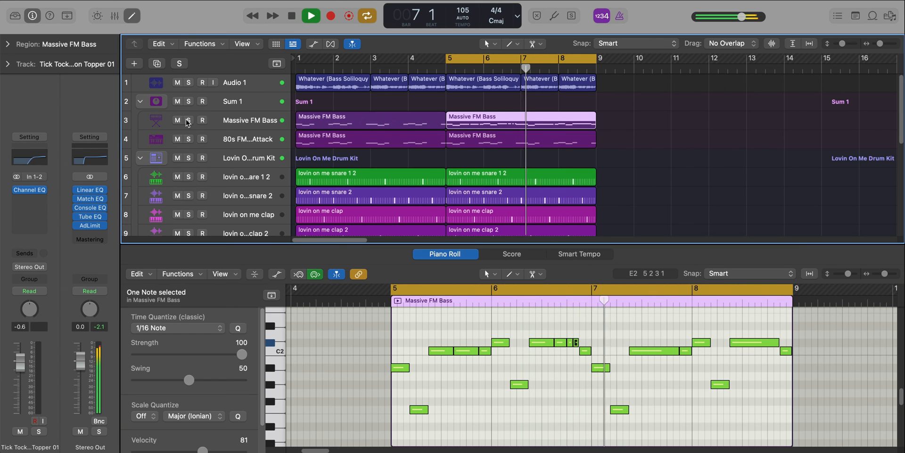
pyautogui.press('space')
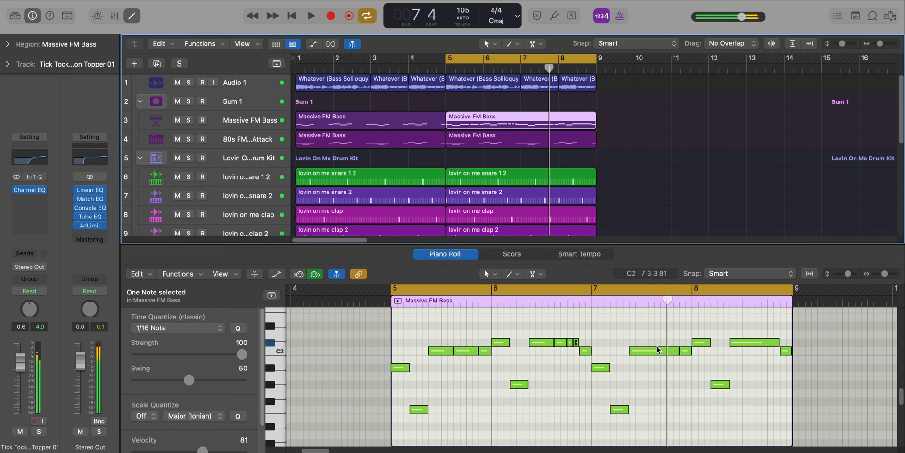
pyautogui.click(654, 351)
pyautogui.press('space')
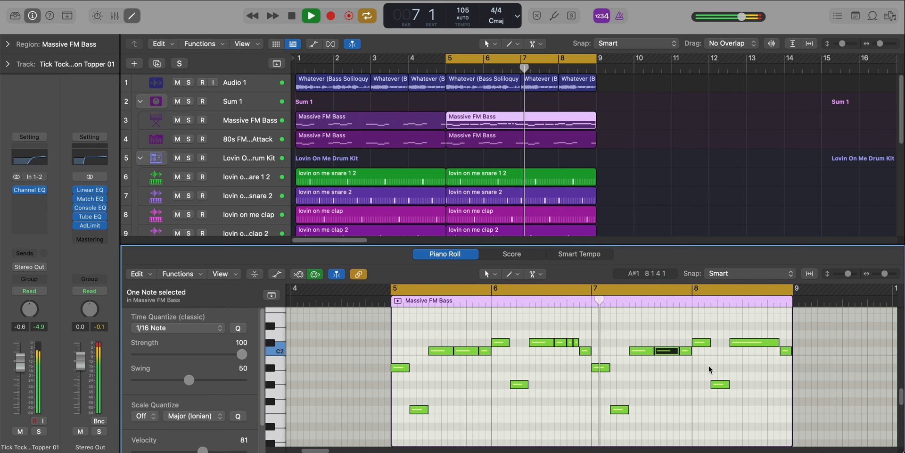
pyautogui.rightClick(757, 345)
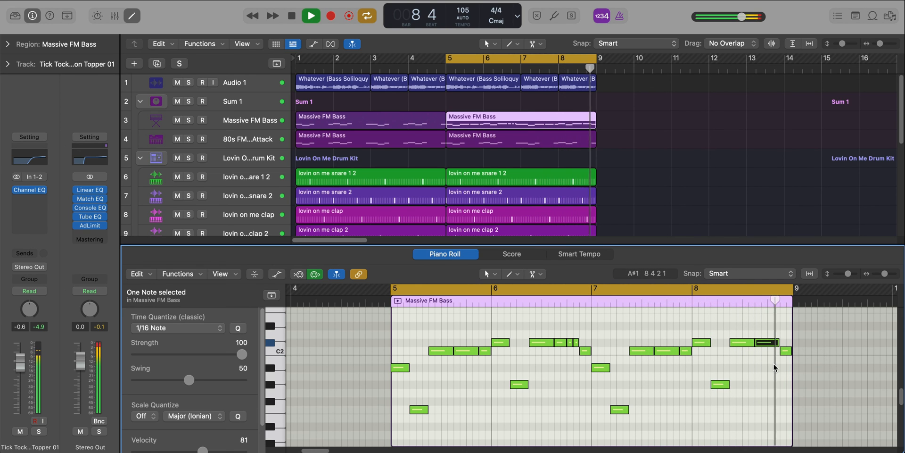
# Halve the last C2 note of bar 8, place a short E1 note directly after it at 8 4 4 1 and play the loop
pyautogui.press('space')
pyautogui.click(790, 352)
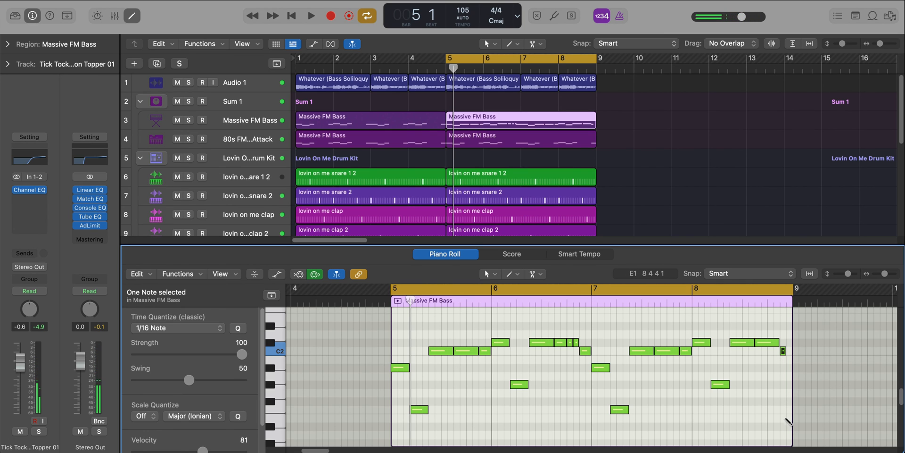
pyautogui.press('space')
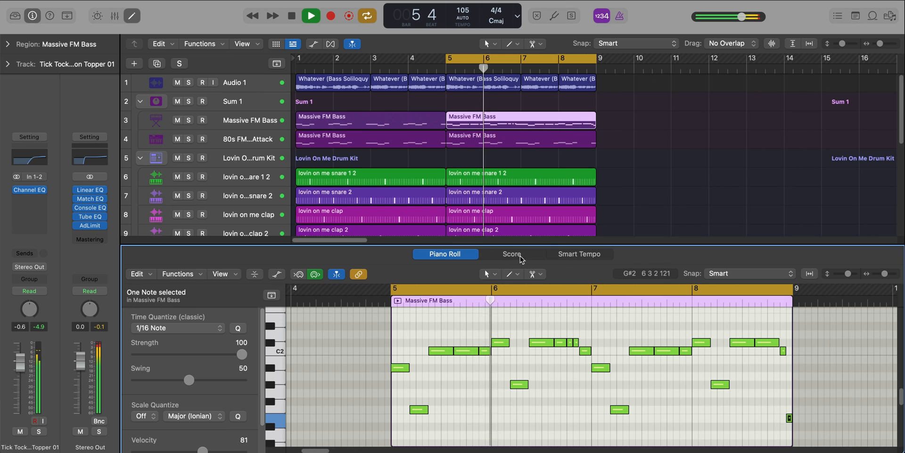
# Delete the 80s FM Attack region at bars 5 to 8, then reset the Massive FM Bass track volume to 0.0 dB
pyautogui.click(508, 140)
pyautogui.press('Delete')
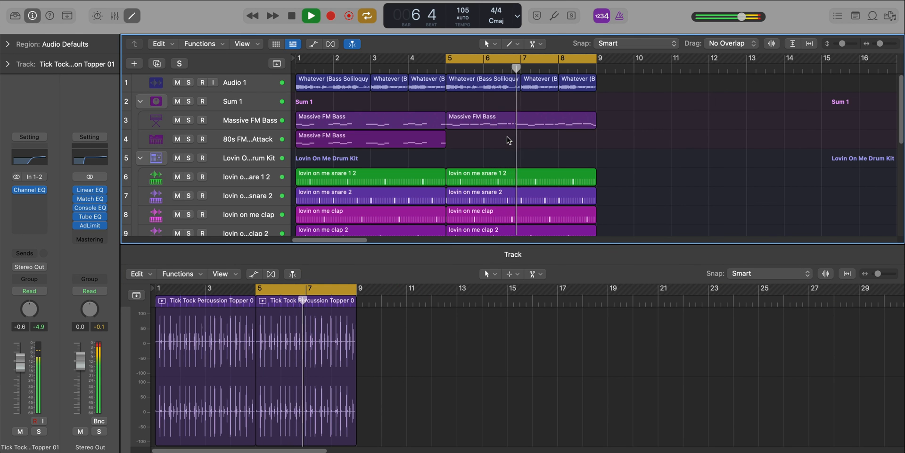
pyautogui.press('e')
pyautogui.click(255, 125)
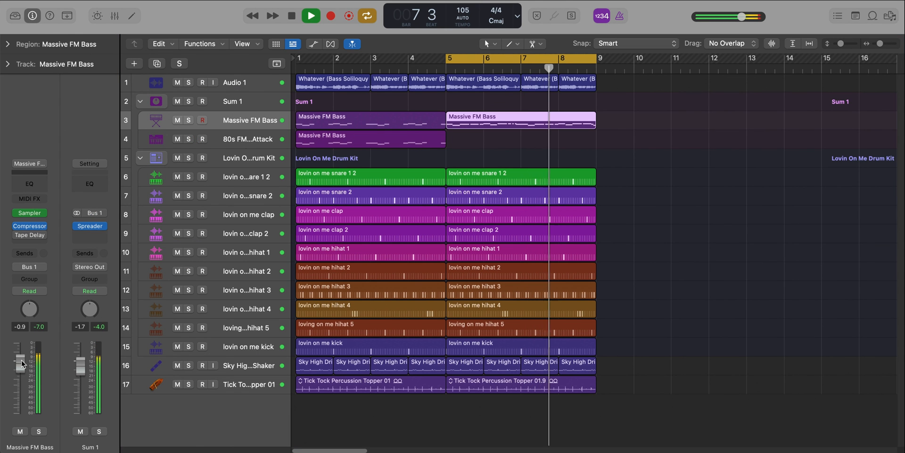
pyautogui.keyDown('alt'); pyautogui.click(20, 361); pyautogui.keyUp('alt')
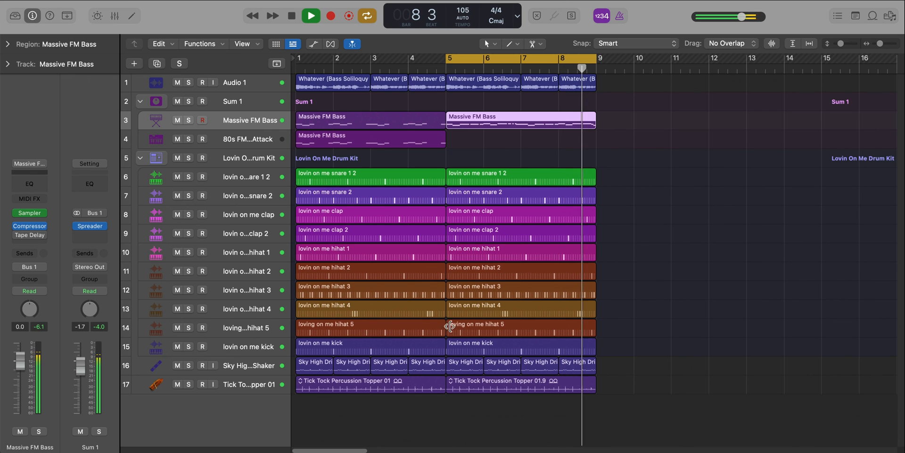